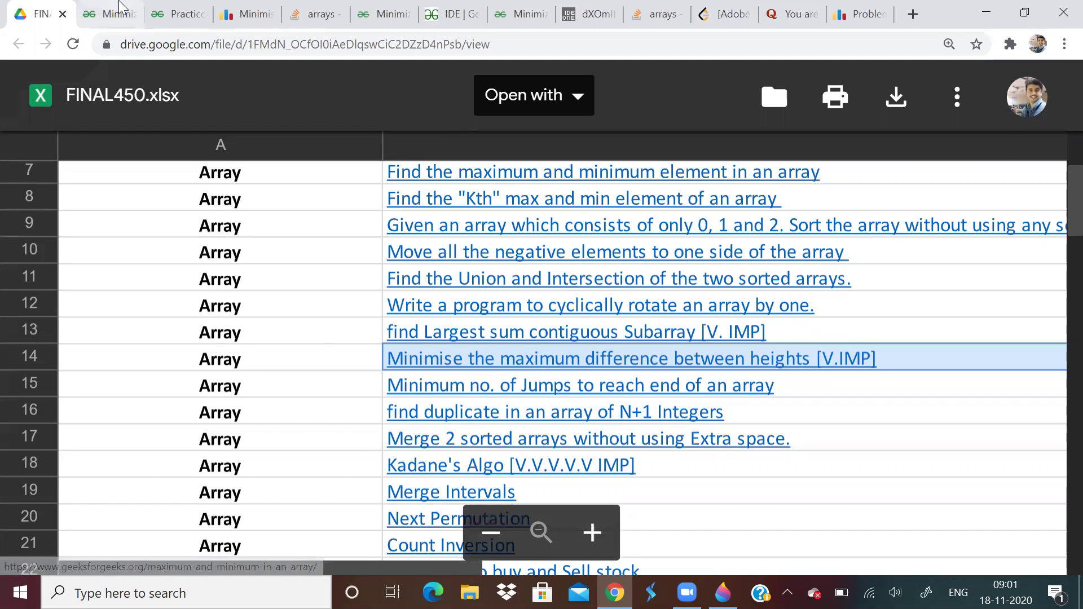
# Open the Minimize the heights problem page and review its statement and the getMinDiff code
pyautogui.hotkey('ctrl', 'Tab')
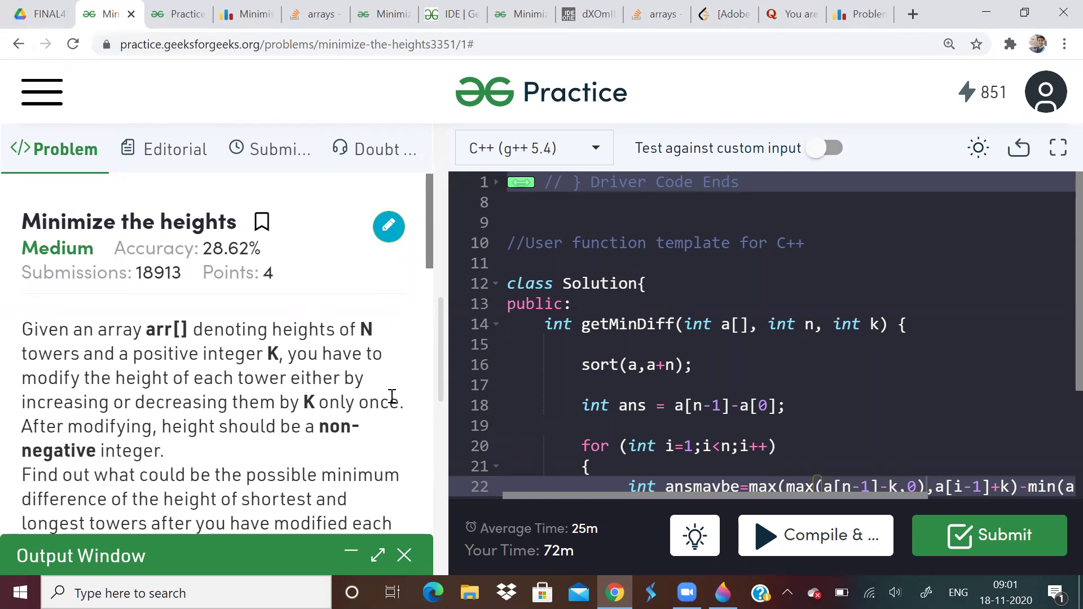
pyautogui.scroll(-2, 593, 381)
pyautogui.scroll(-1, 375, 400)
pyautogui.scroll(1, 380, 399)
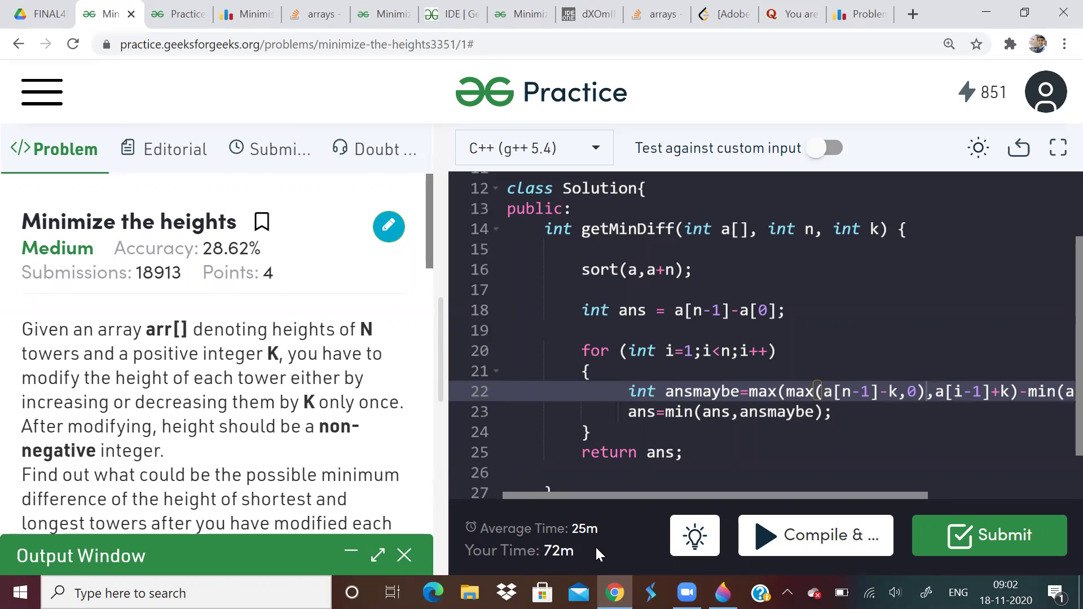
# Switch to Paint 3D, draw a few freehand marker strokes on the blank canvas, and return to the problem page in Chrome
pyautogui.hotkey('alt', 'Tab')
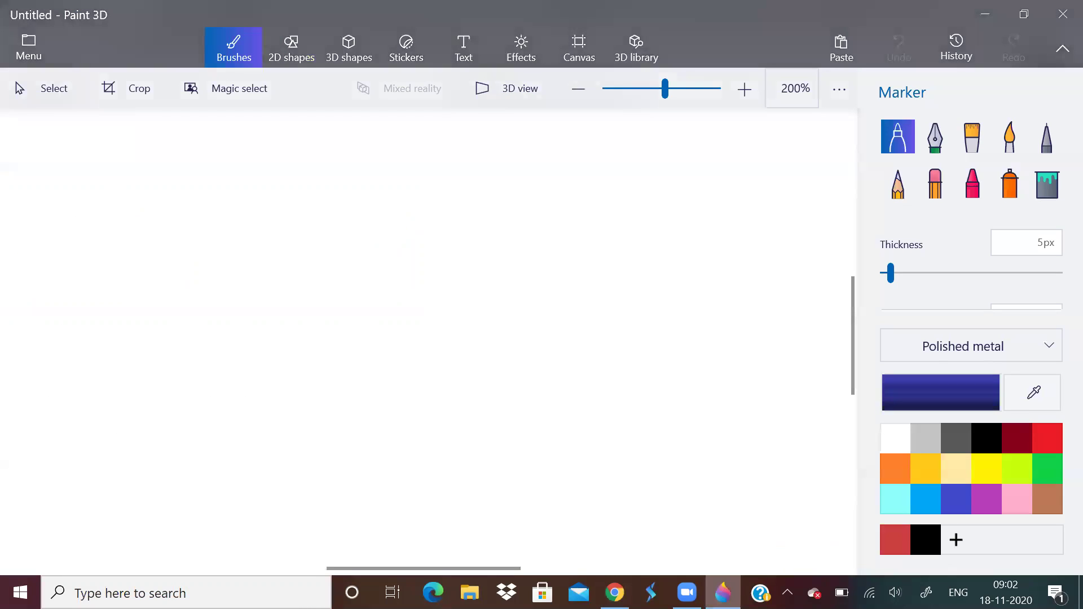
pyautogui.moveTo(238, 214)
pyautogui.mouseDown()
pyautogui.moveTo(240, 181)
pyautogui.moveTo(306, 151)
pyautogui.moveTo(367, 161)
pyautogui.moveTo(357, 231)
pyautogui.mouseUp()
pyautogui.moveTo(343, 196); pyautogui.dragTo(398, 164)
pyautogui.moveTo(395, 194)
pyautogui.mouseDown()
pyautogui.moveTo(511, 206)
pyautogui.moveTo(563, 189)
pyautogui.moveTo(556, 236)
pyautogui.mouseUp()
pyautogui.click(615, 592)
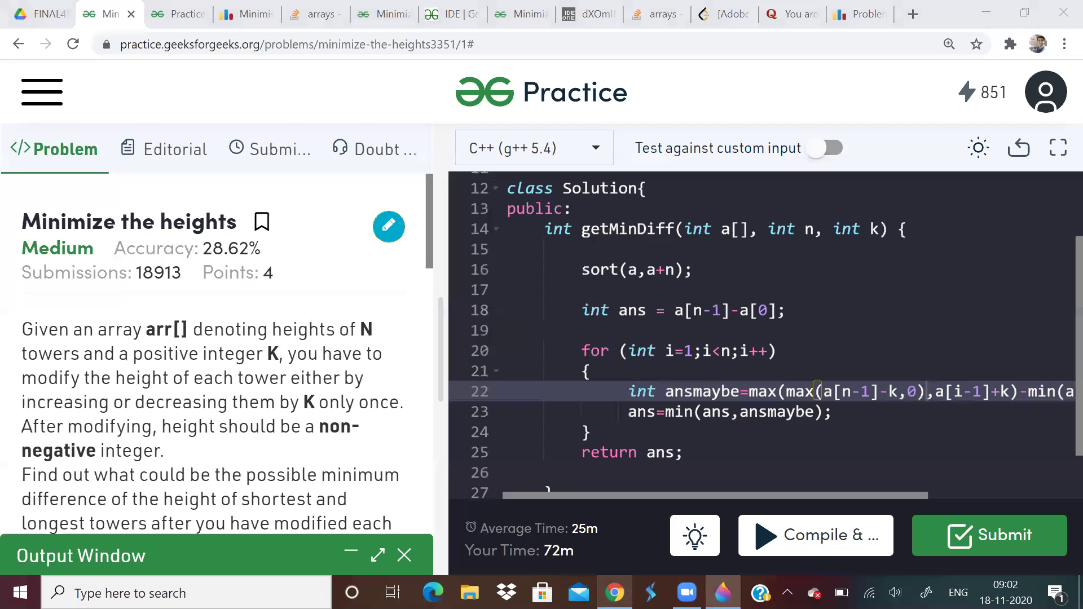
# Highlight "you have to modify the height" and "height should be a non-negative integer." in the problem statement
pyautogui.doubleClick(272, 353)
pyautogui.moveTo(290, 357); pyautogui.dragTo(175, 386)
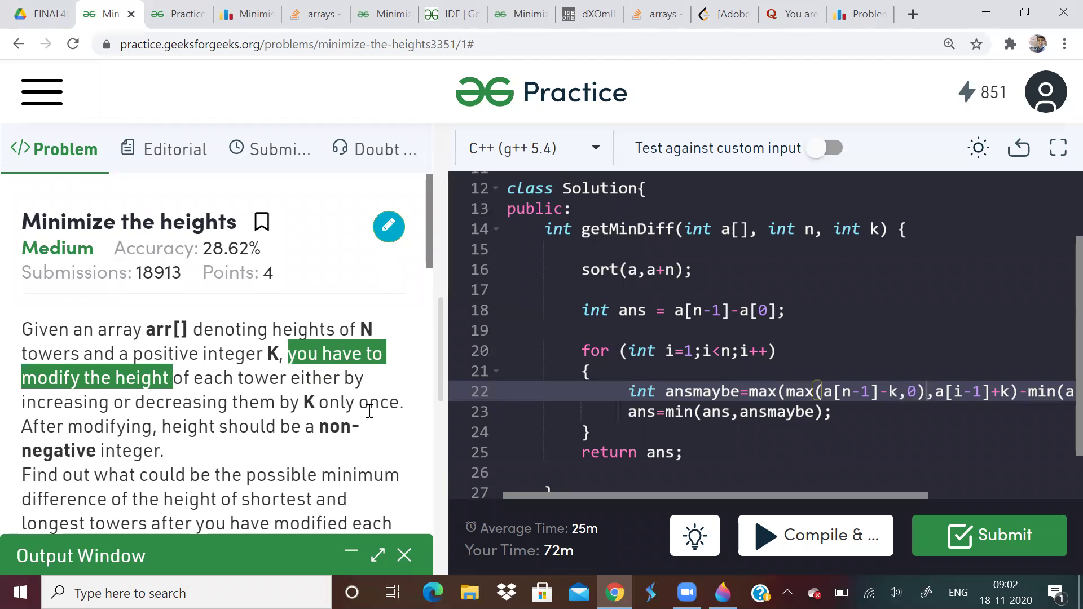
pyautogui.scroll(-1, 244, 414)
pyautogui.click(244, 365)
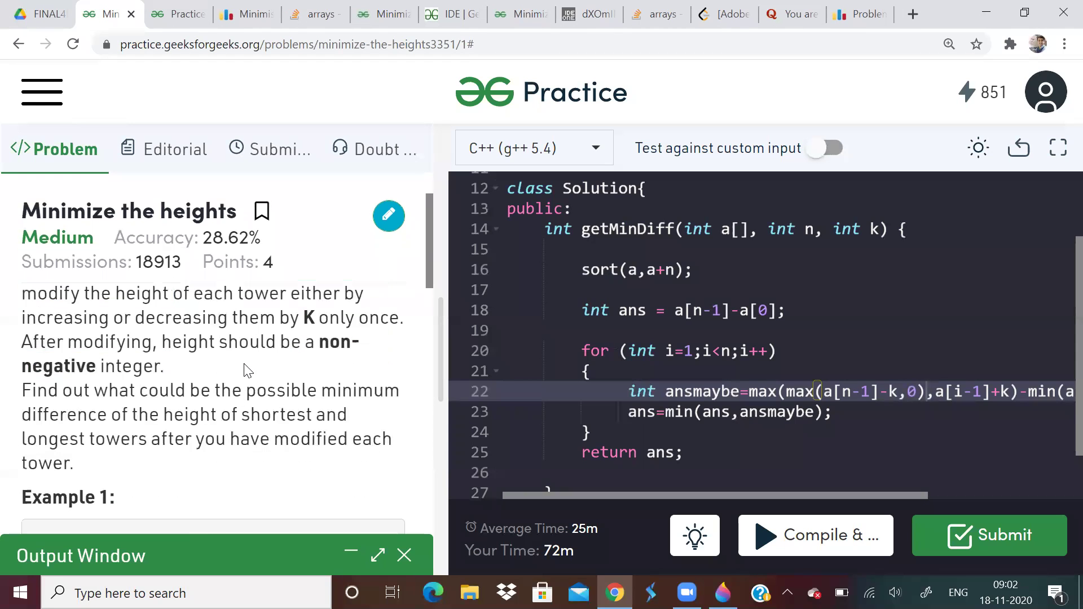
pyautogui.moveTo(163, 344); pyautogui.dragTo(212, 362)
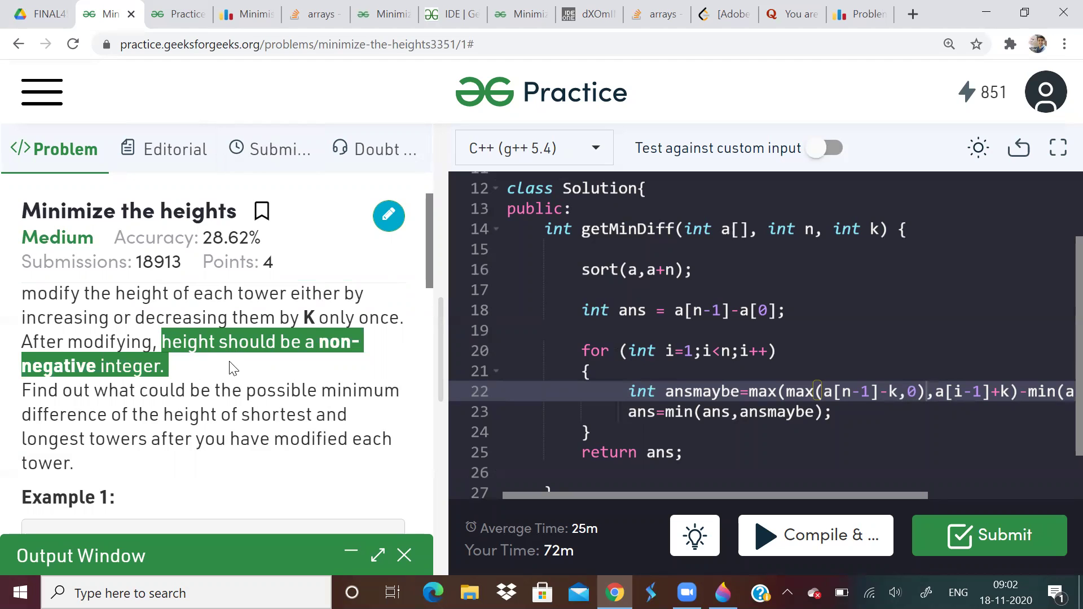
# Open the submitted getMinDiff solution, review its code, and highlight a[i]-k in the sub assignment on line 27
pyautogui.click(186, 14)
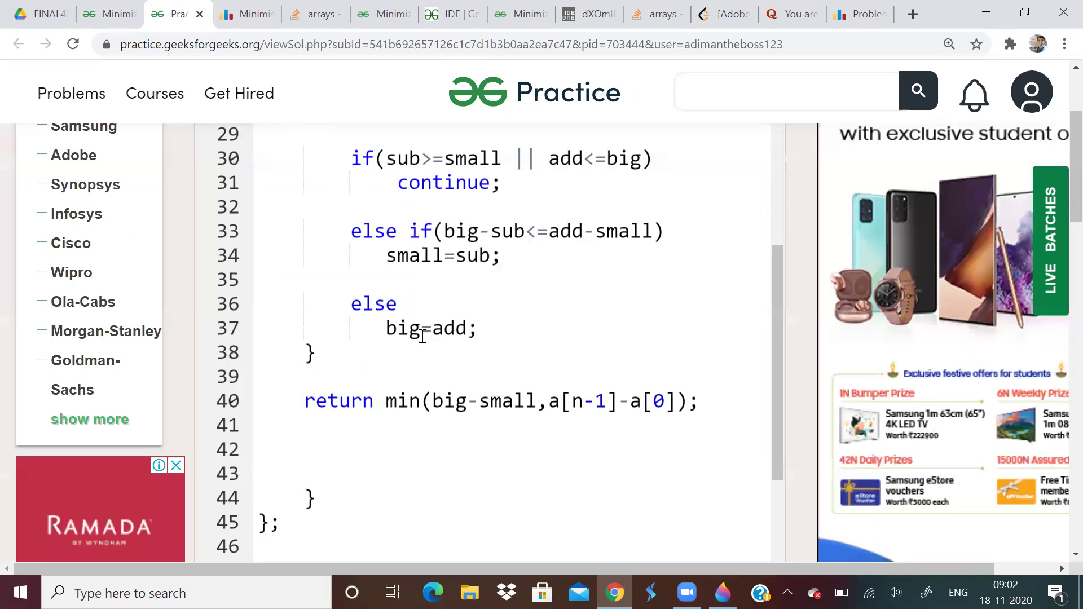
pyautogui.scroll(3, 427, 342)
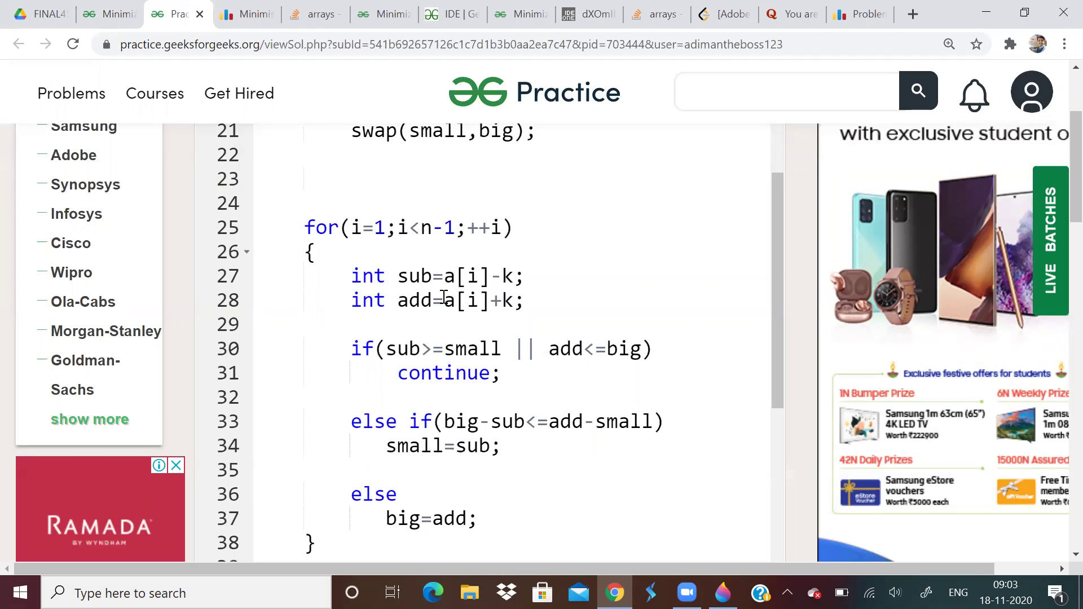
pyautogui.scroll(4, 439, 288)
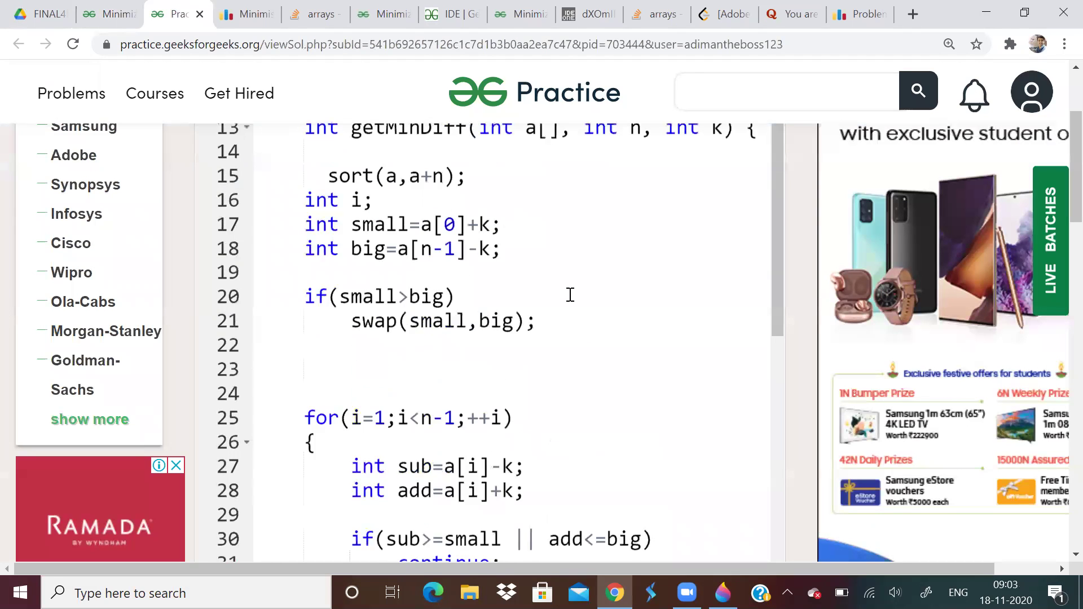
pyautogui.scroll(-2, 560, 342)
pyautogui.scroll(-3, 557, 337)
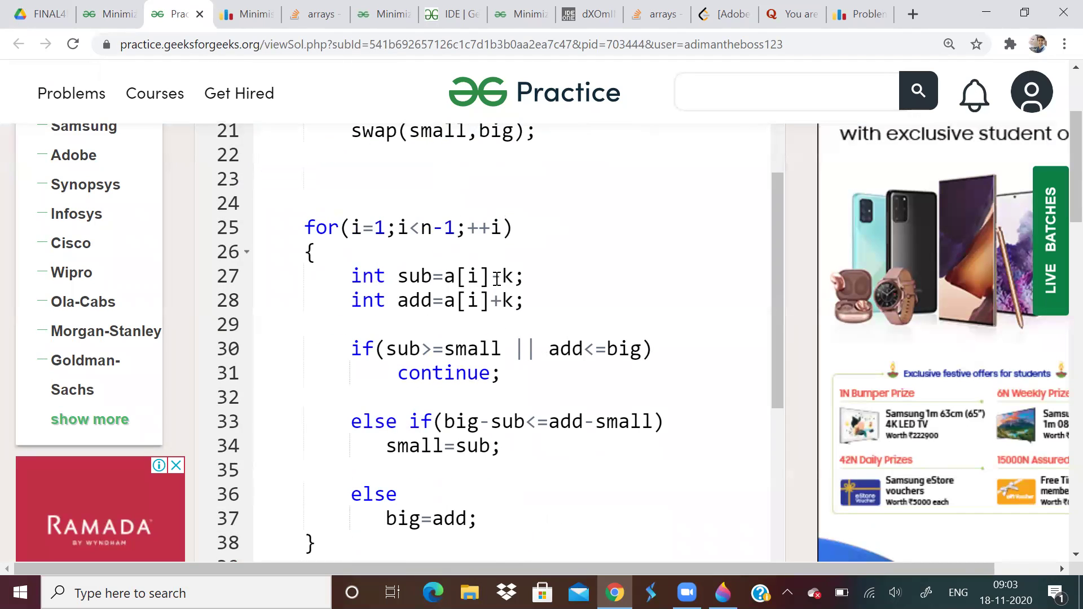
pyautogui.moveTo(510, 277); pyautogui.dragTo(444, 277)
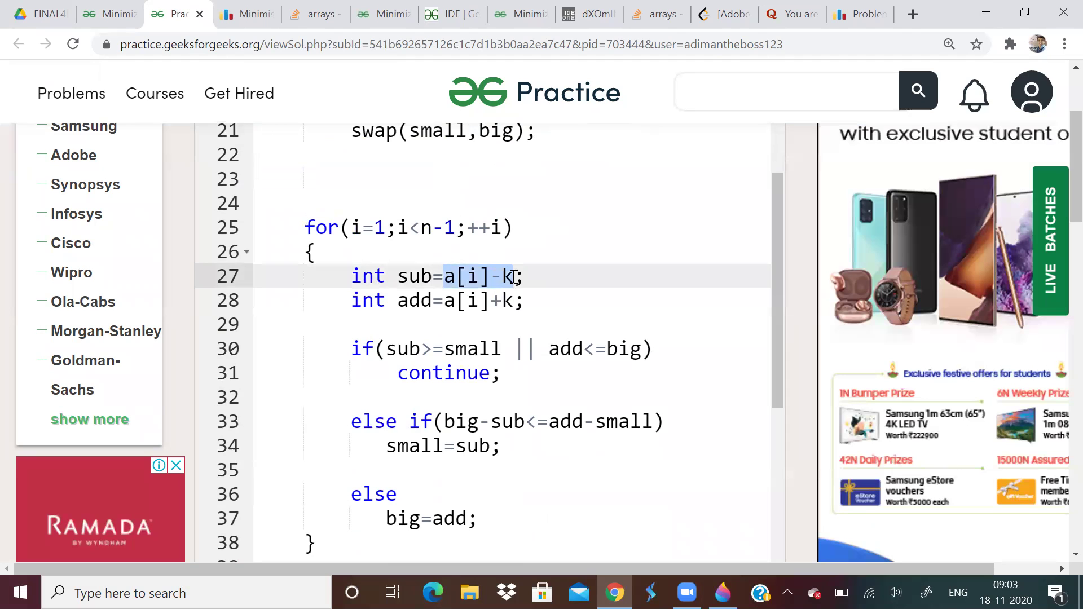
# Enlarge the submission page, highlight a[i] in the sub assignment on line 27, and look through the rest of the code
pyautogui.click(1064, 44)
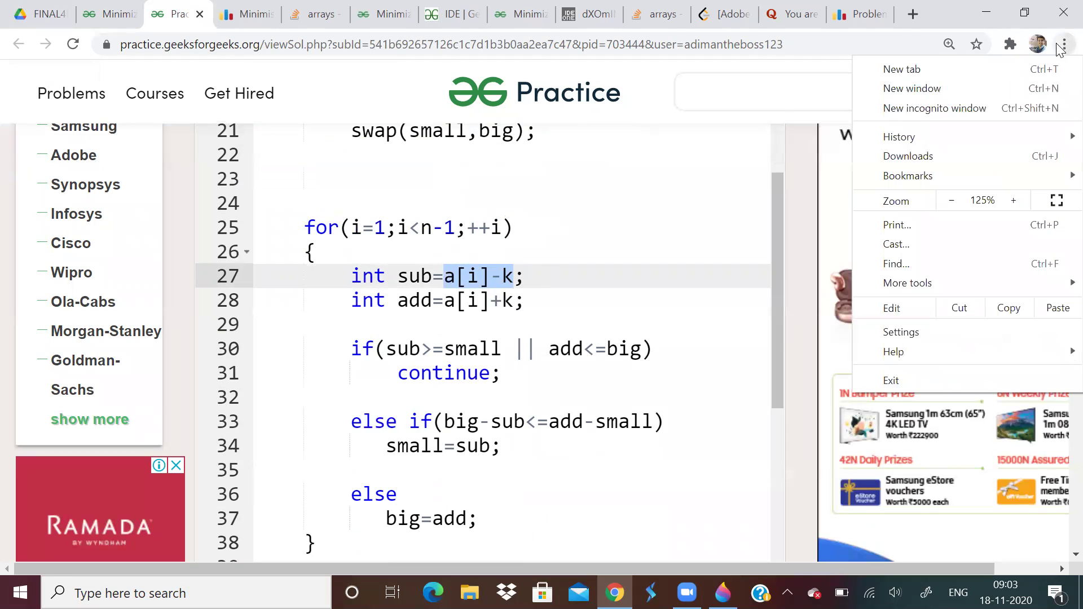
pyautogui.click(1016, 201)
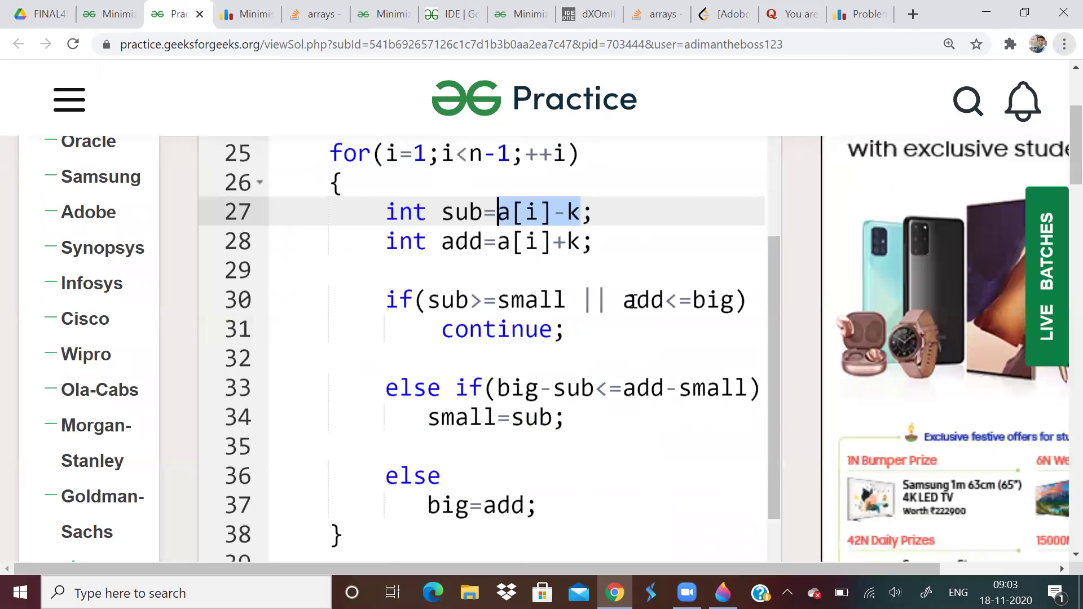
pyautogui.scroll(-2, 687, 315)
pyautogui.click(568, 217)
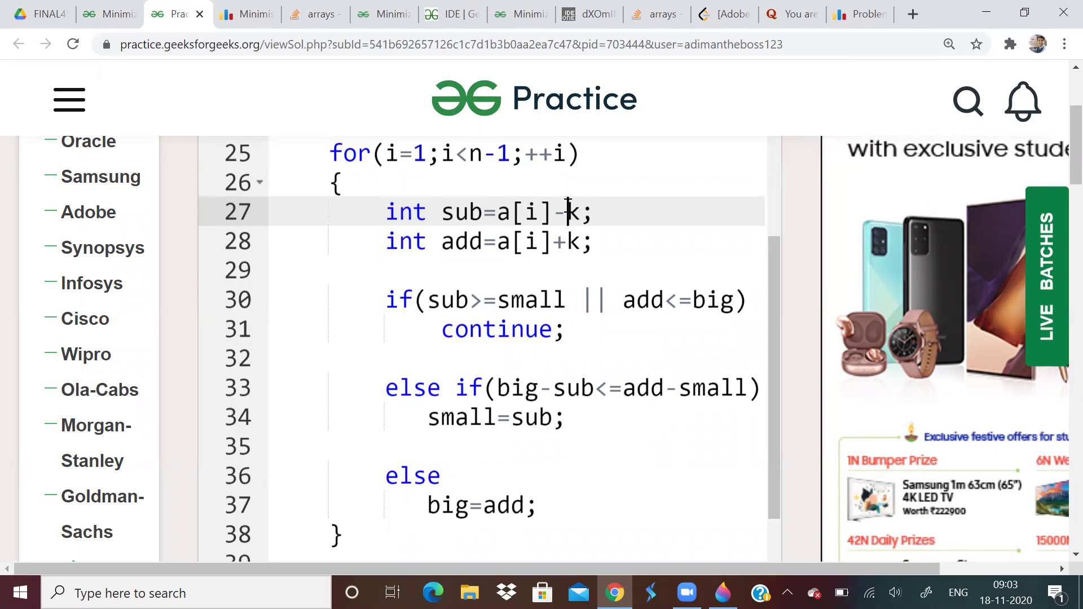
pyautogui.moveTo(503, 213); pyautogui.dragTo(555, 213)
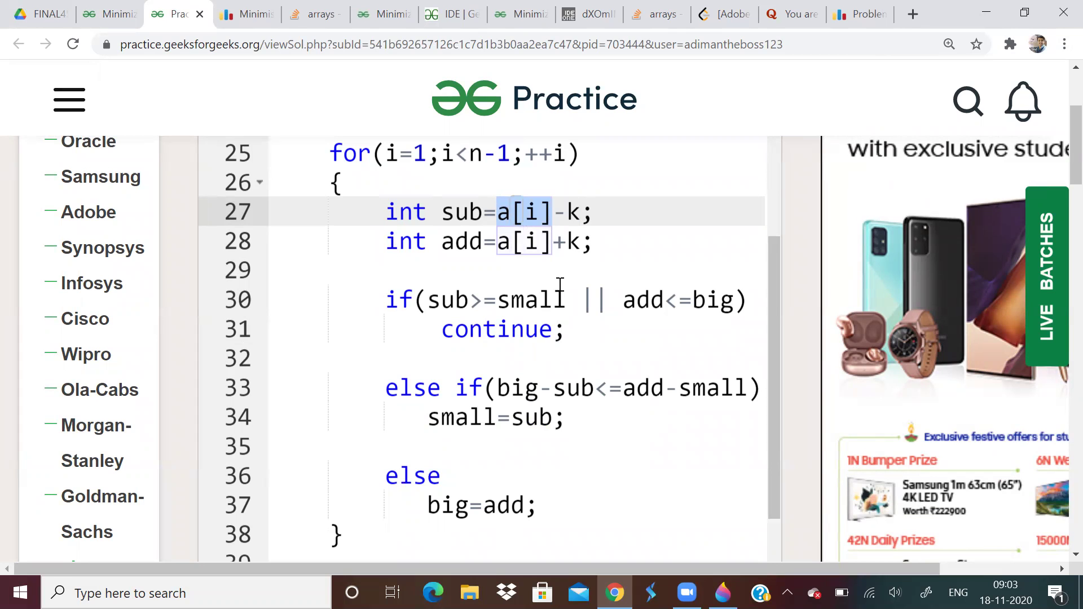
pyautogui.scroll(-5, 567, 327)
pyautogui.scroll(4, 567, 327)
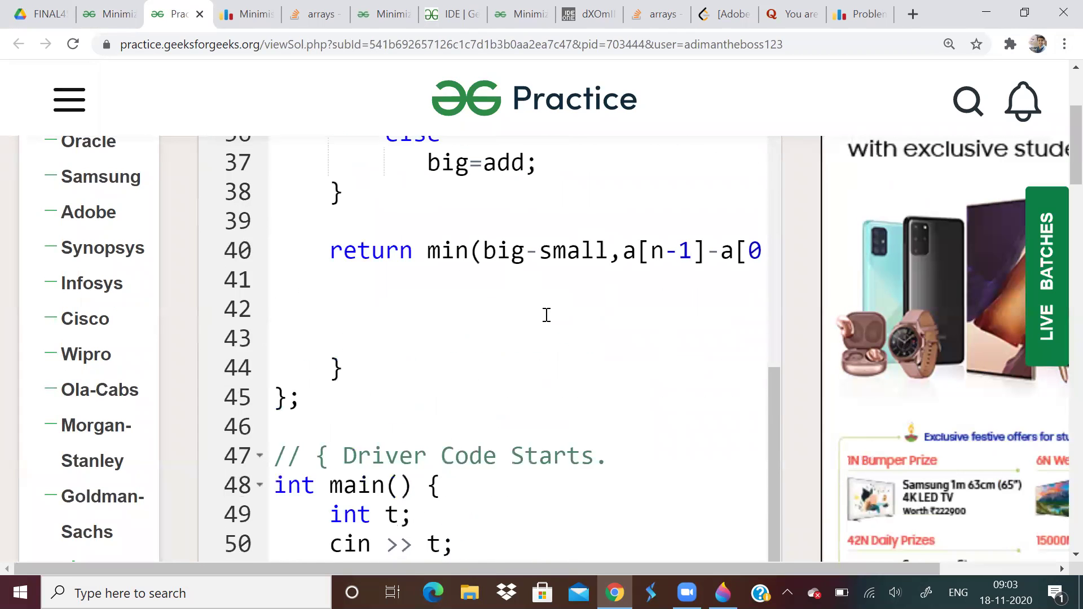
pyautogui.scroll(2, 505, 378)
# Open the GeeksforGeeks article on minimizing the difference between minimum and maximum elements and examine its comments for reported failing cases
pyautogui.click(383, 12)
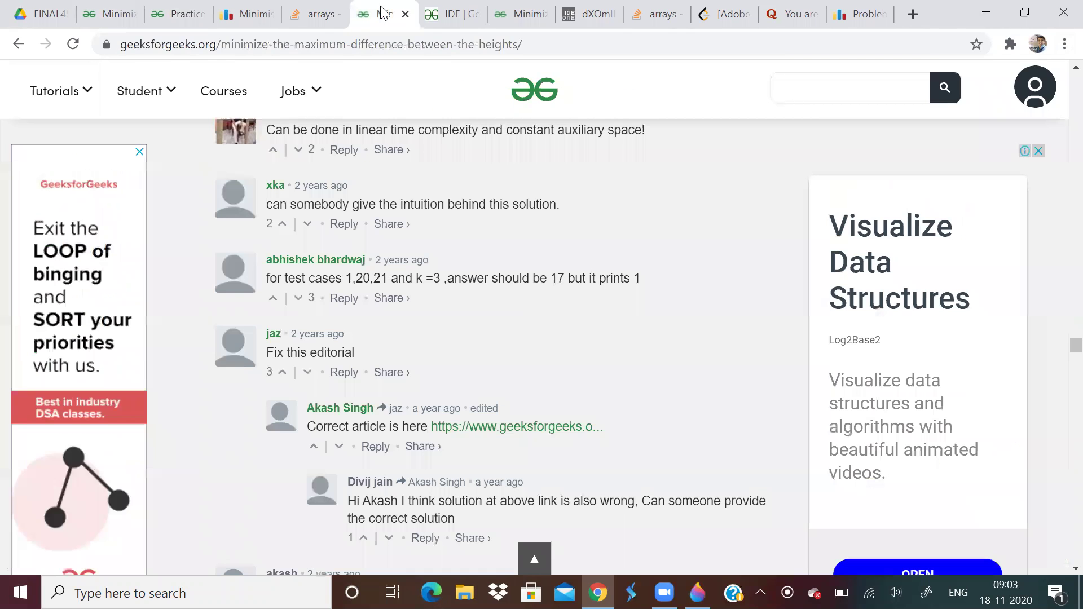
pyautogui.click(519, 13)
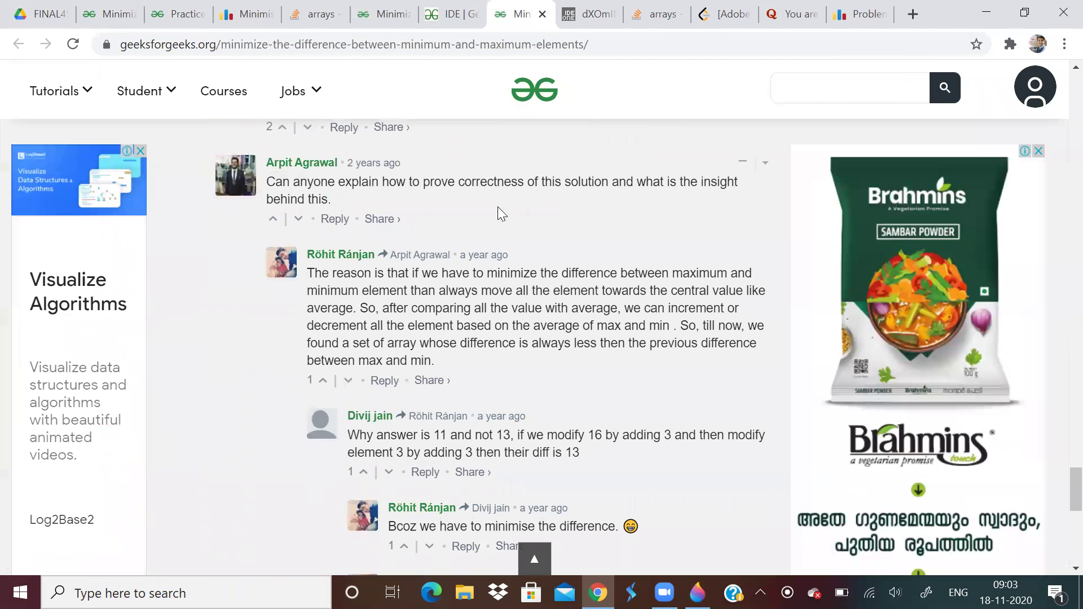
pyautogui.scroll(-3, 372, 239)
pyautogui.scroll(7, 372, 237)
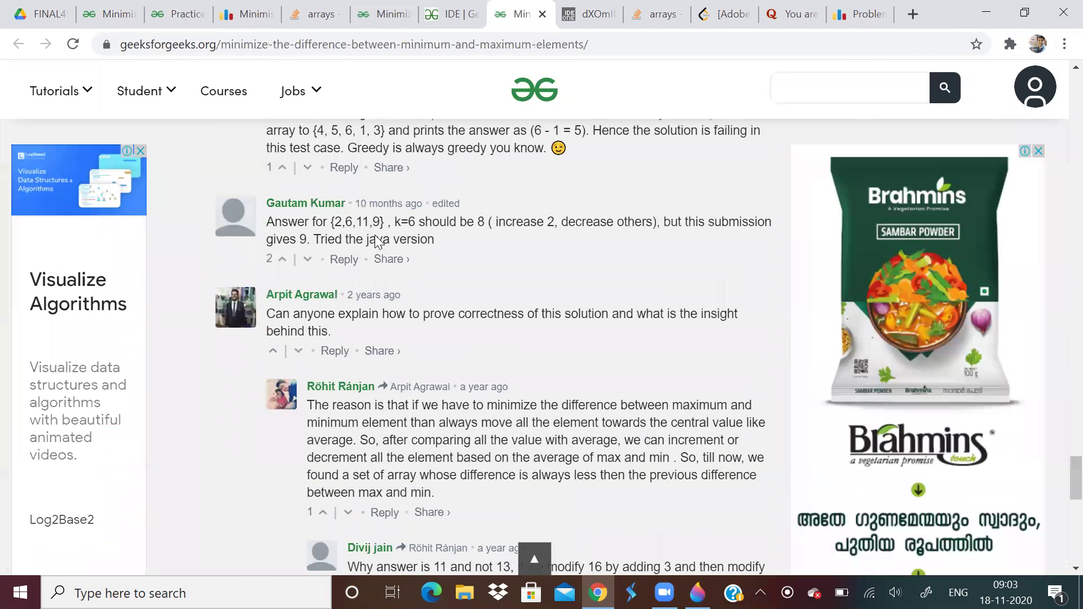
pyautogui.scroll(-10, 404, 301)
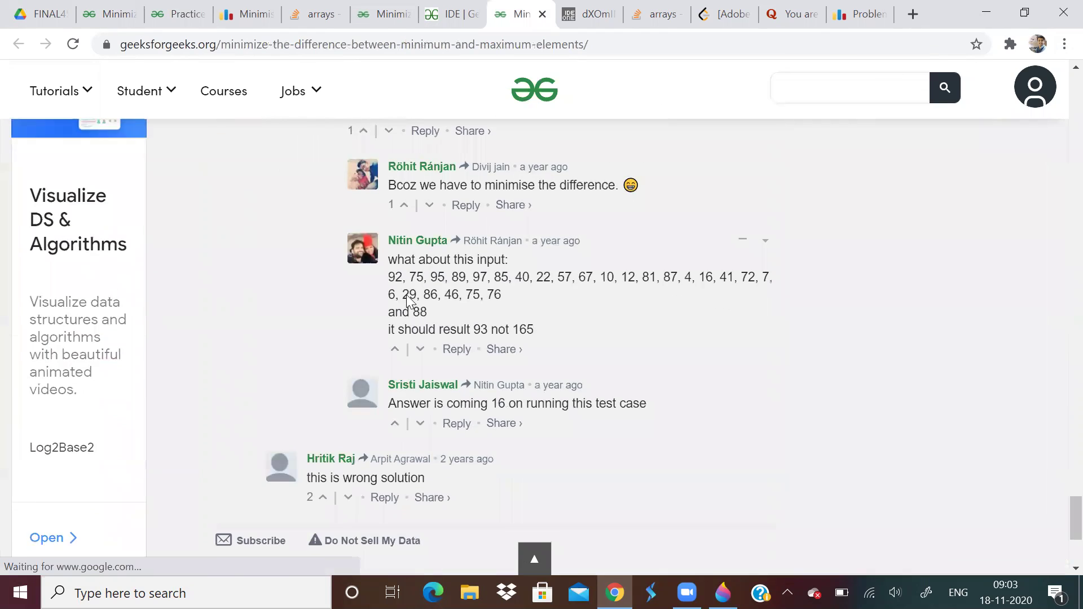
pyautogui.scroll(6, 471, 299)
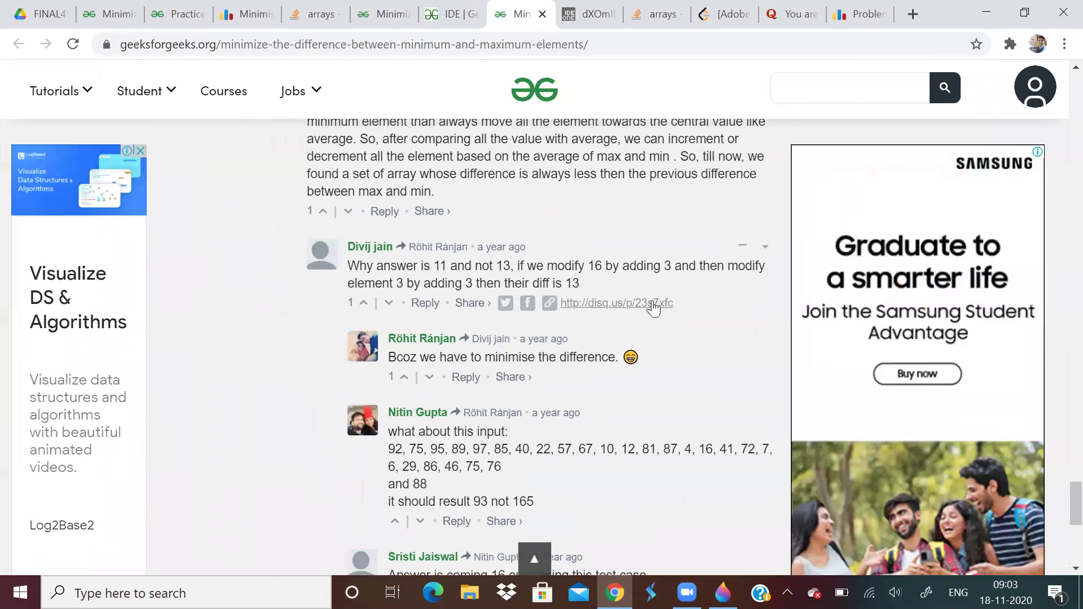
pyautogui.scroll(5, 308, 247)
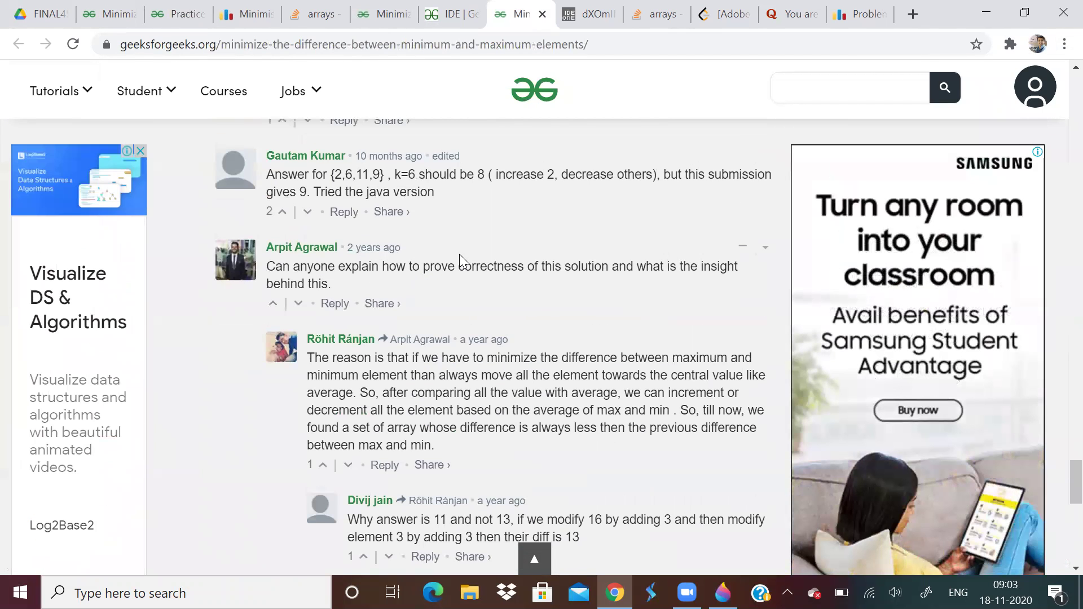
pyautogui.scroll(2, 459, 254)
pyautogui.scroll(2, 533, 299)
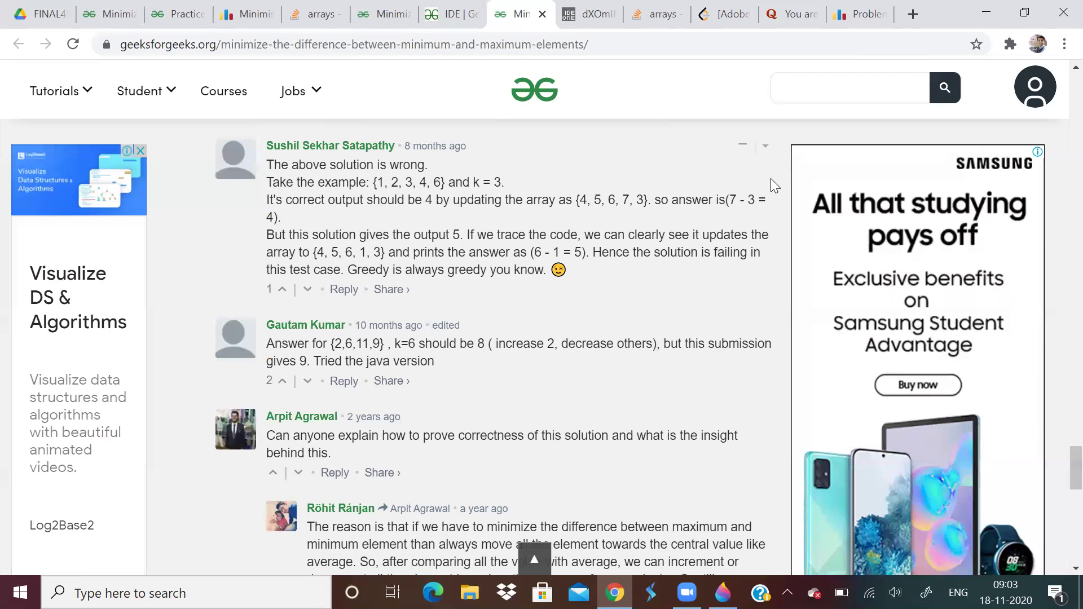
# Enlarge the article page and read the newest comments about the solution's correctness
pyautogui.hotkey('alt', 'f')
pyautogui.click(1024, 193)
pyautogui.click(1021, 195)
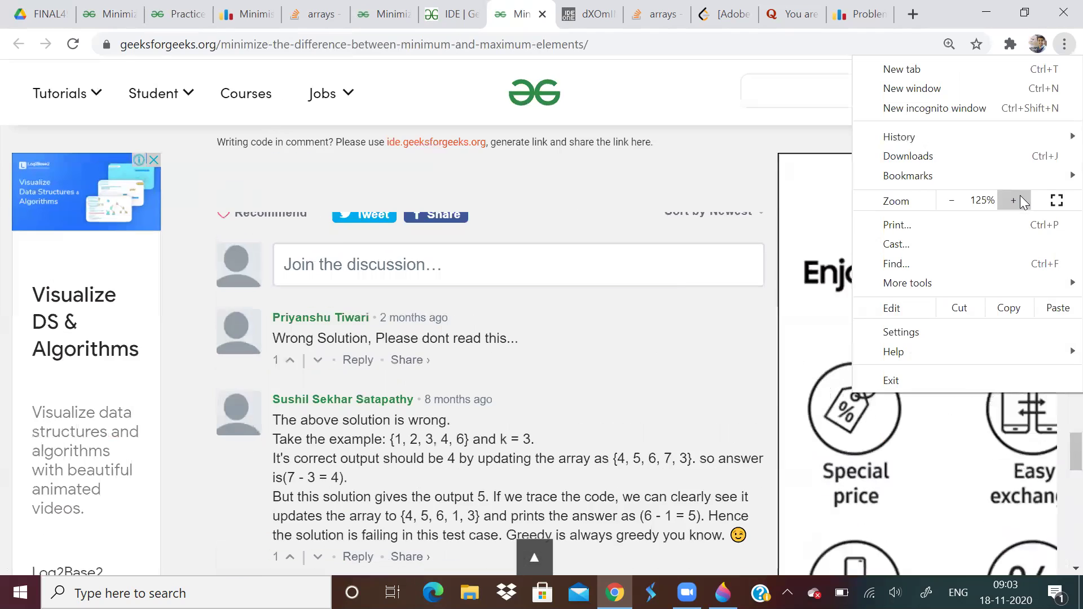
pyautogui.scroll(-6, 728, 258)
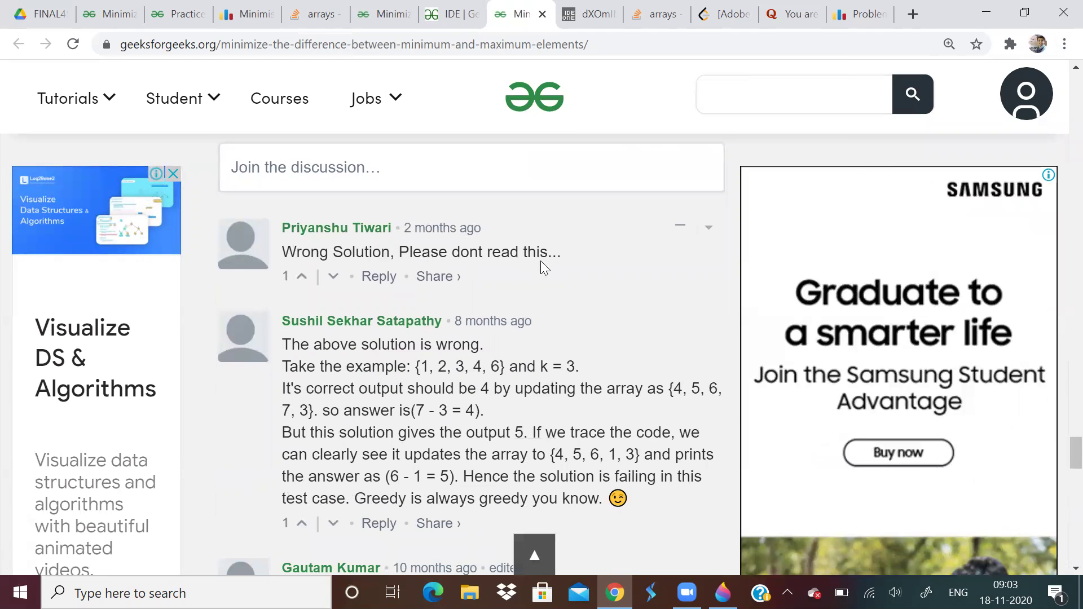
pyautogui.scroll(-3, 565, 293)
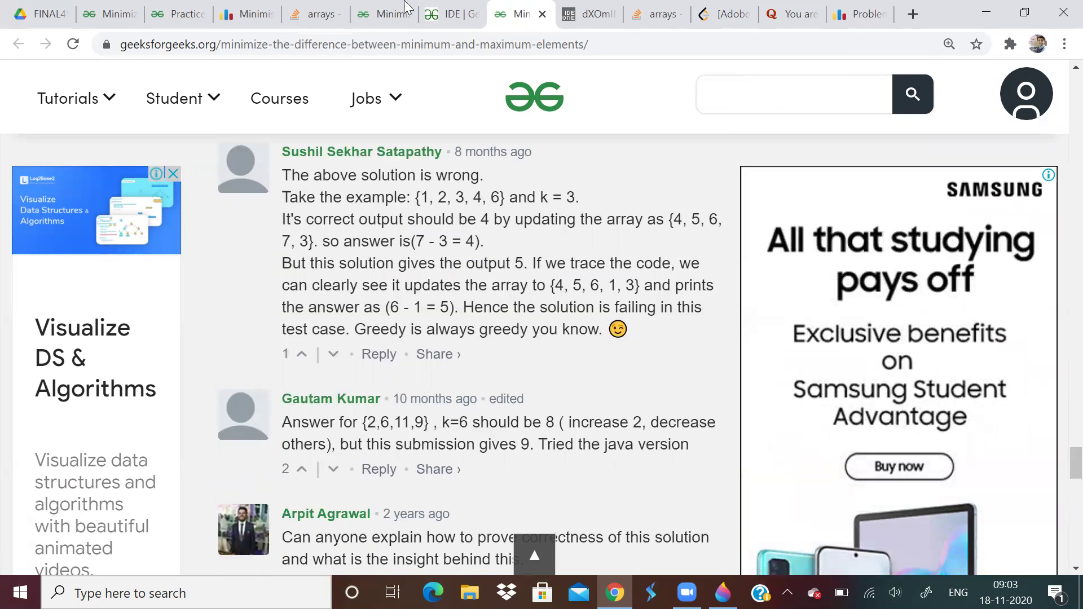
# Open the Codeforces blog "Minimise the maximum difference between the heights", set the page zoom to 150%, and read the problem statement
pyautogui.click(257, 12)
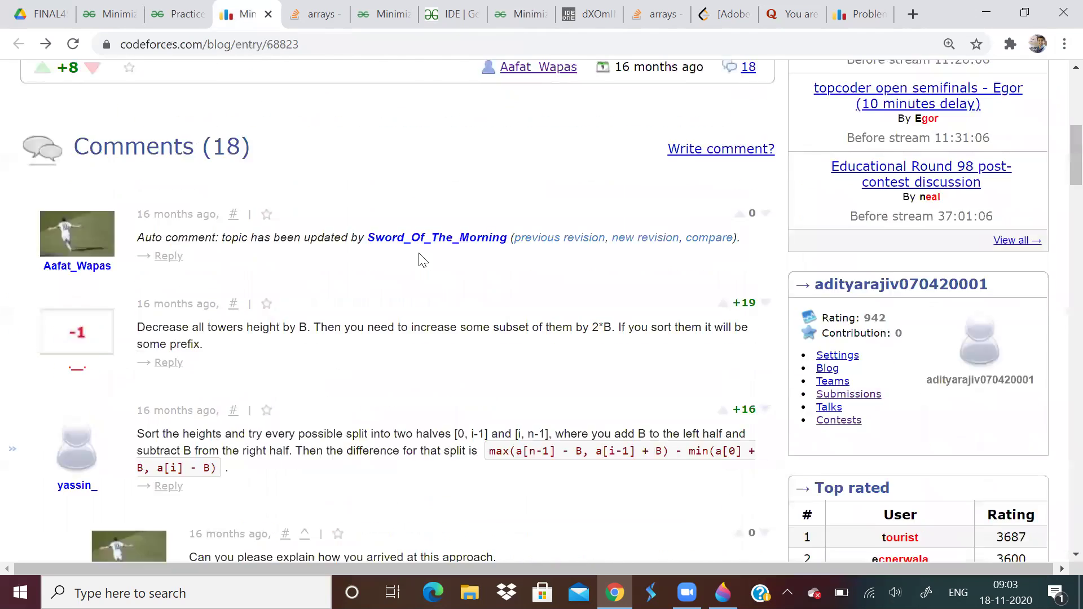
pyautogui.scroll(3, 202, 291)
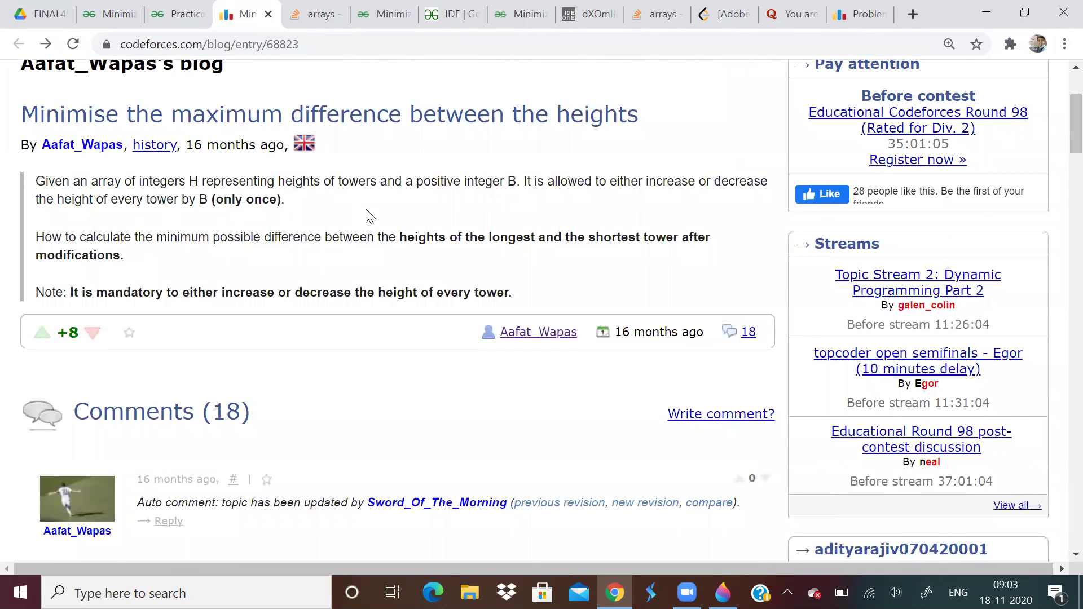
pyautogui.scroll(2, 201, 310)
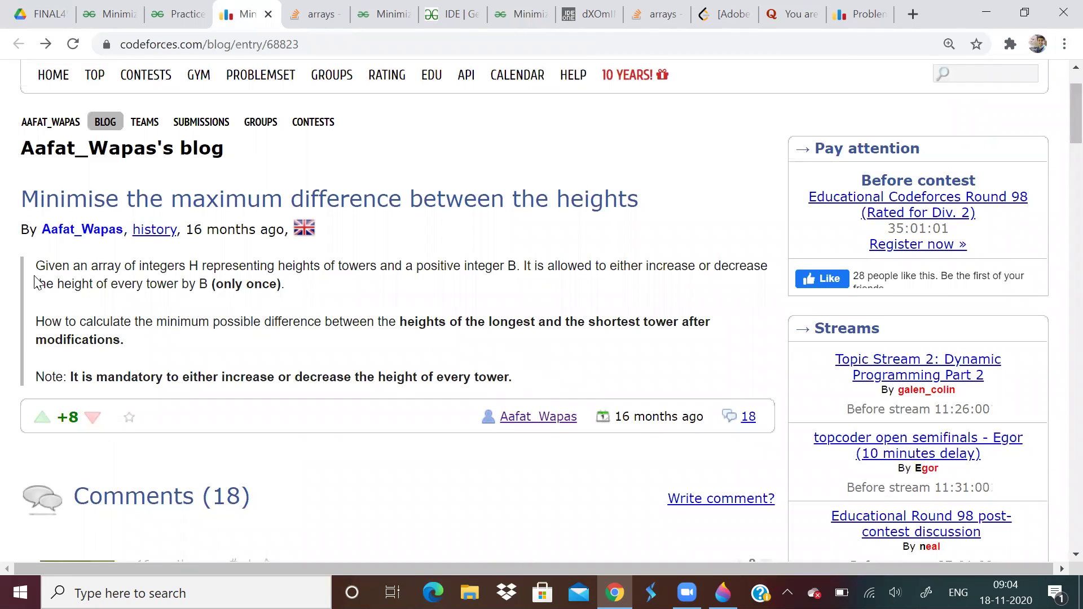
pyautogui.click(1064, 44)
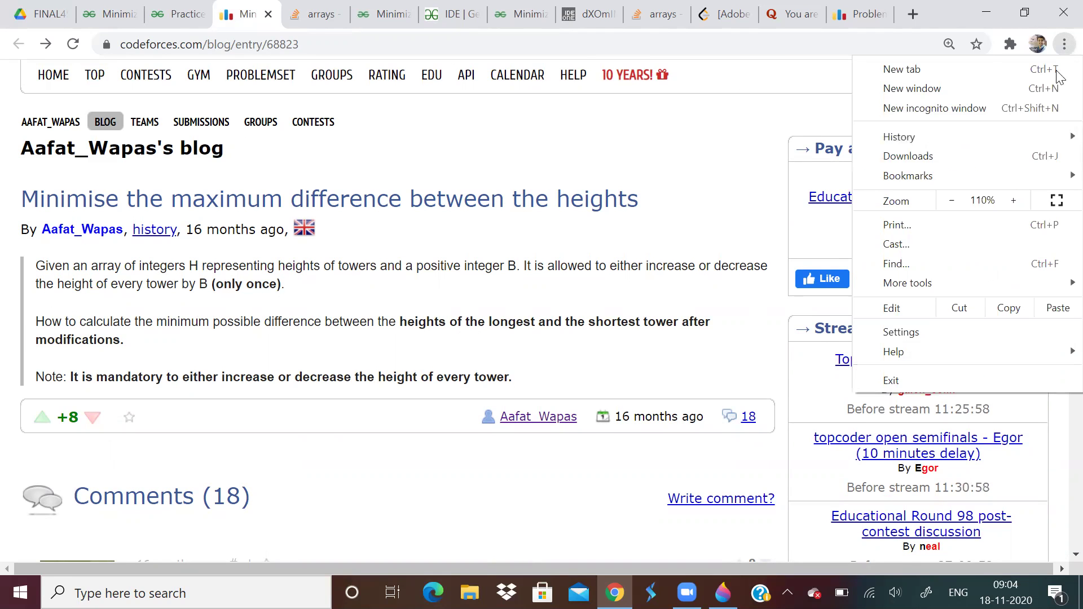
pyautogui.click(1013, 201)
pyautogui.click(1013, 200)
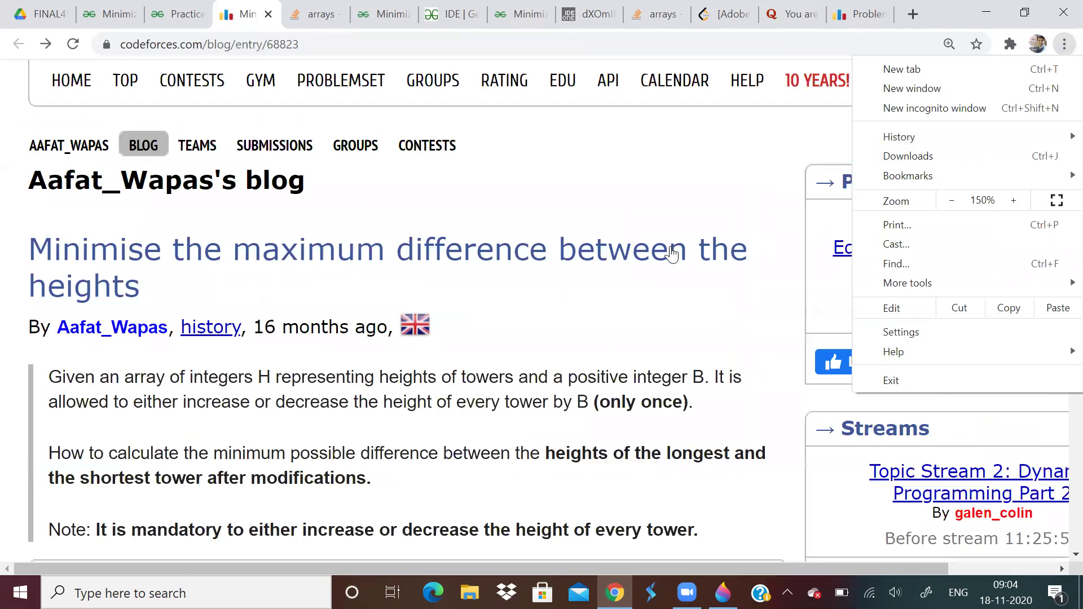
pyautogui.scroll(-3, 674, 252)
pyautogui.scroll(-4, 461, 281)
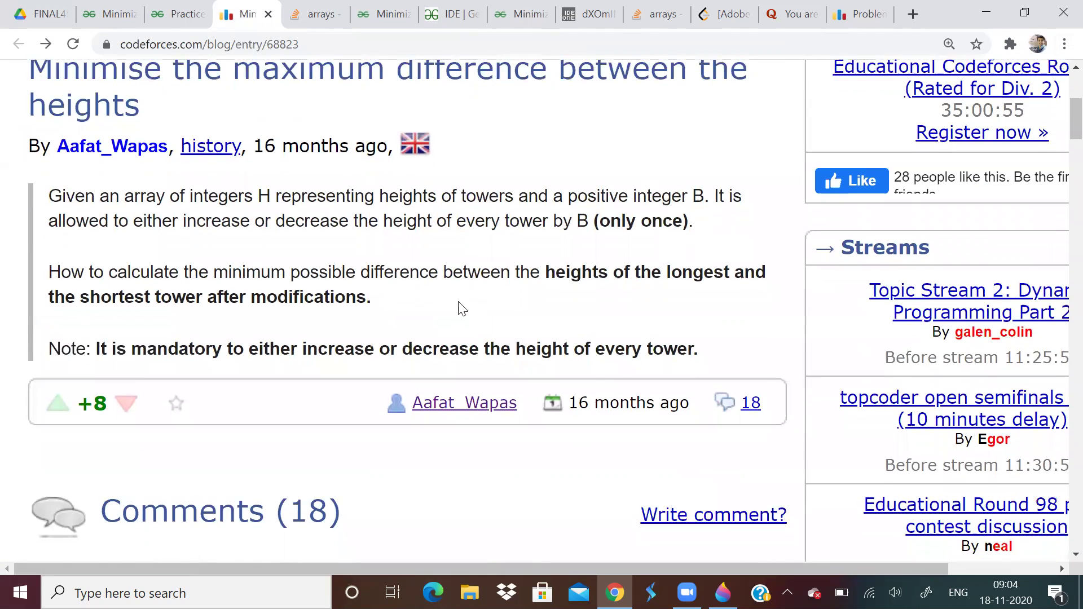
# Go to the +19 comment on the blog and highlight "Decrease all towers height by B."
pyautogui.scroll(-4, 462, 281)
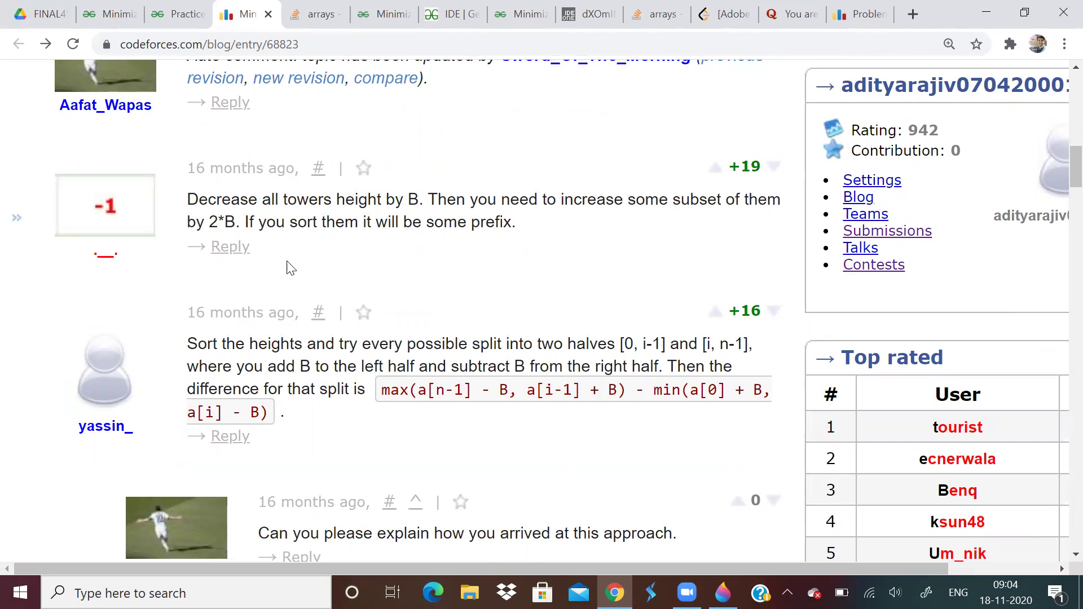
pyautogui.scroll(-2, 286, 266)
pyautogui.scroll(2, 282, 243)
pyautogui.moveTo(189, 199); pyautogui.dragTo(423, 198)
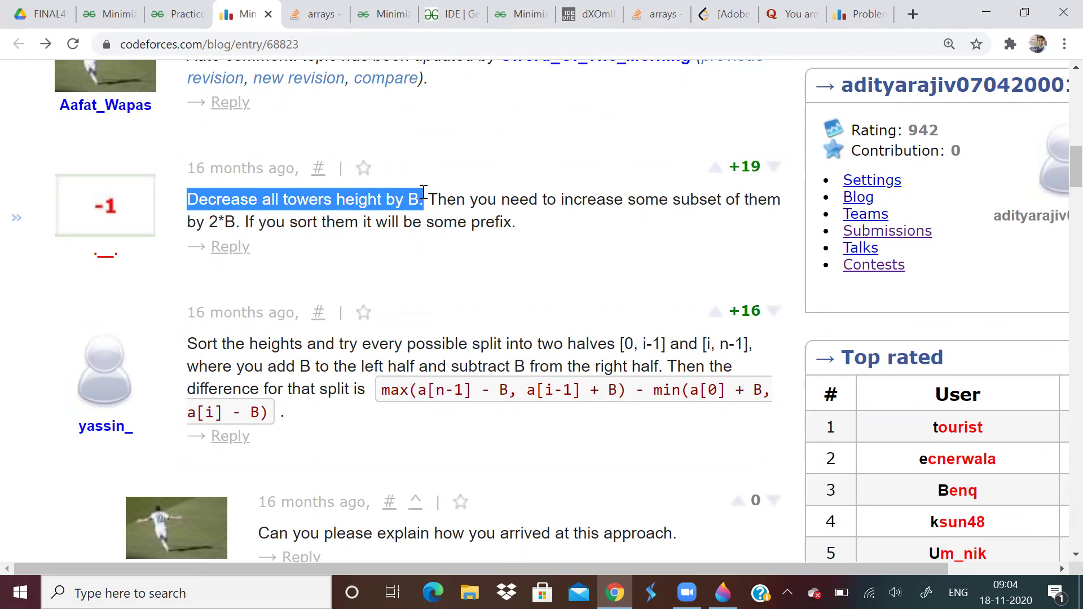
# Return to the Minimize the heights problem page and review the statement's non-negative height condition
pyautogui.click(113, 14)
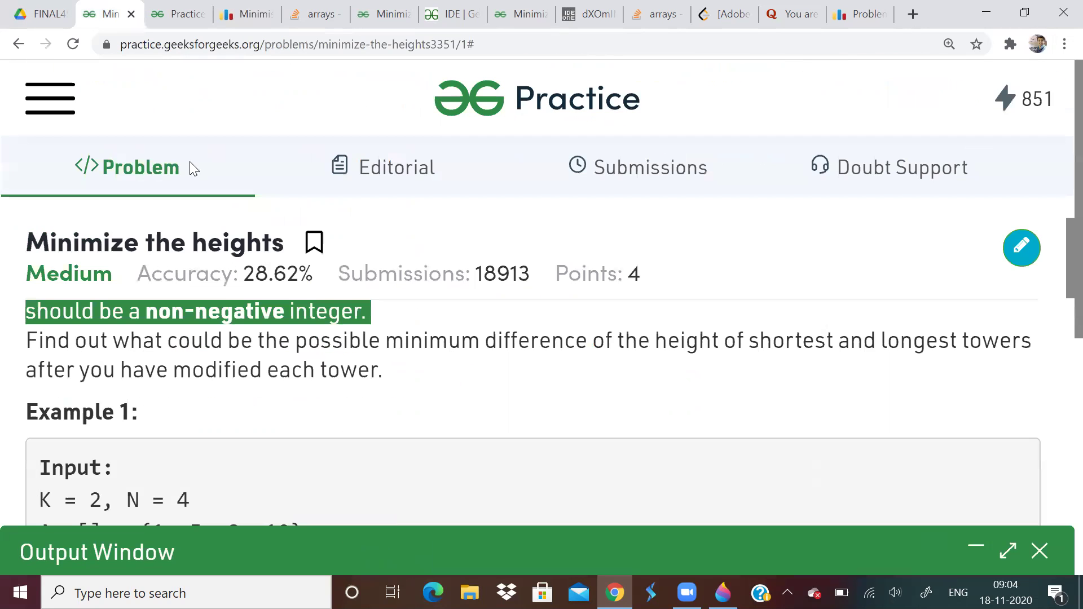
pyautogui.scroll(-3, 243, 359)
pyautogui.scroll(3, 243, 360)
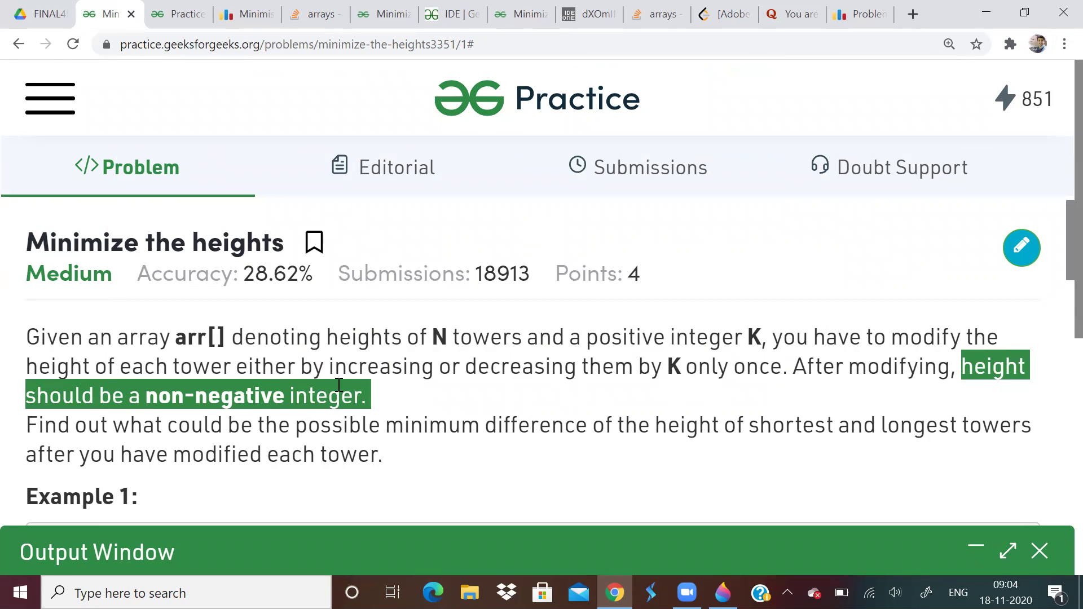
# Read the Codeforces blog comments on splitting the sorted heights and highlight "not ideal" in the reply about negative tower heights
pyautogui.click(268, 12)
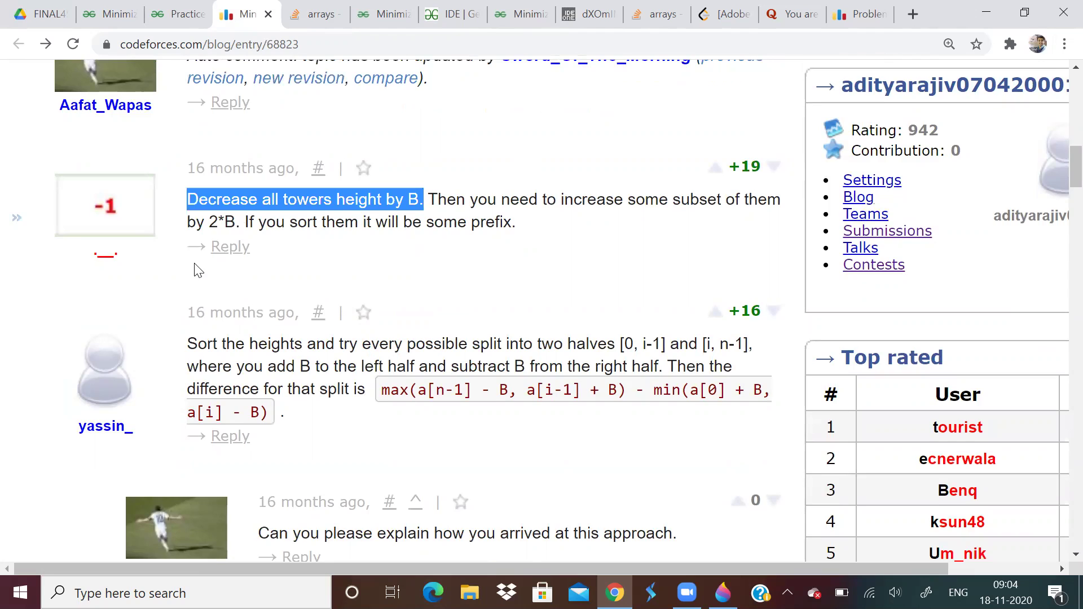
pyautogui.scroll(1, 102, 338)
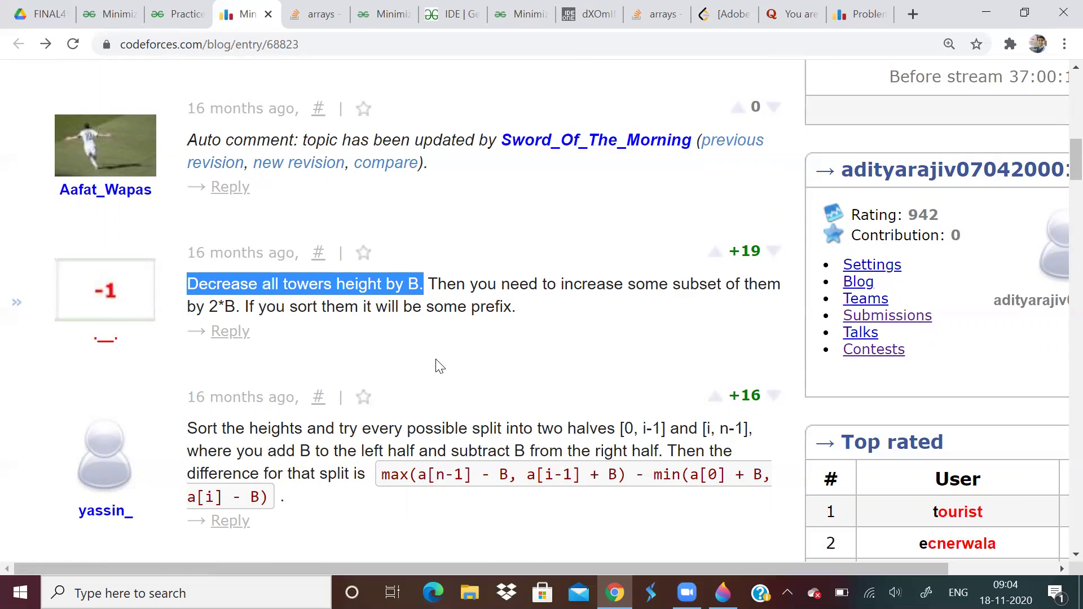
pyautogui.scroll(-1, 438, 364)
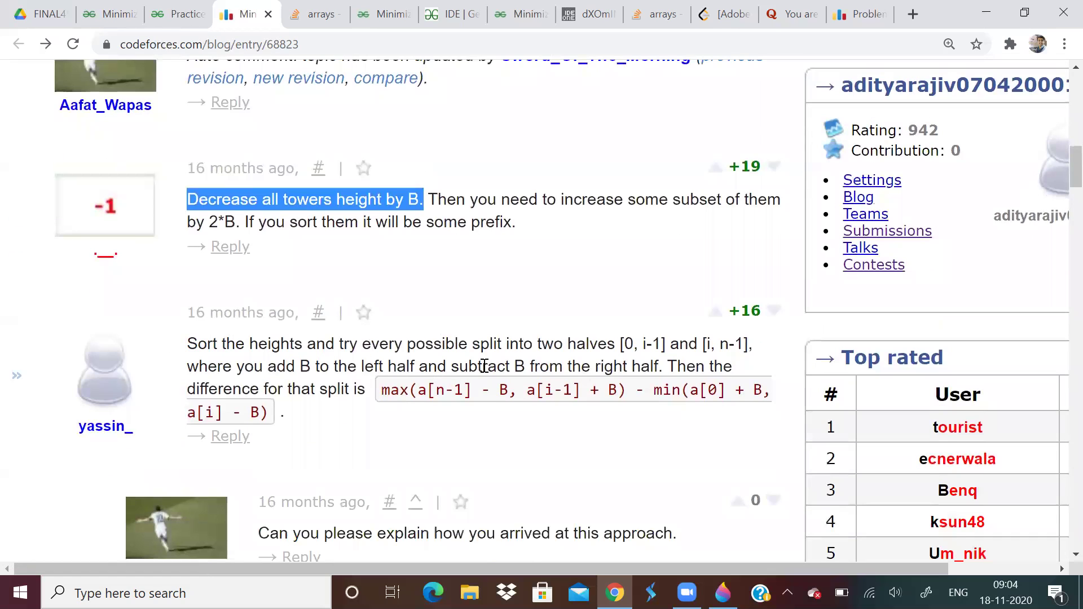
pyautogui.scroll(-1, 525, 367)
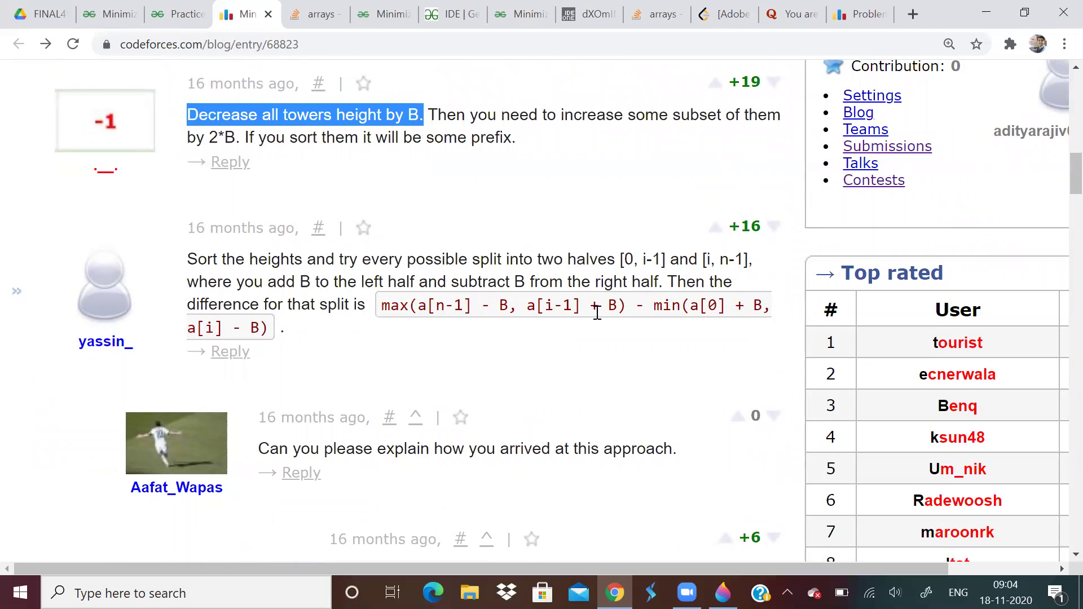
pyautogui.scroll(-10, 597, 312)
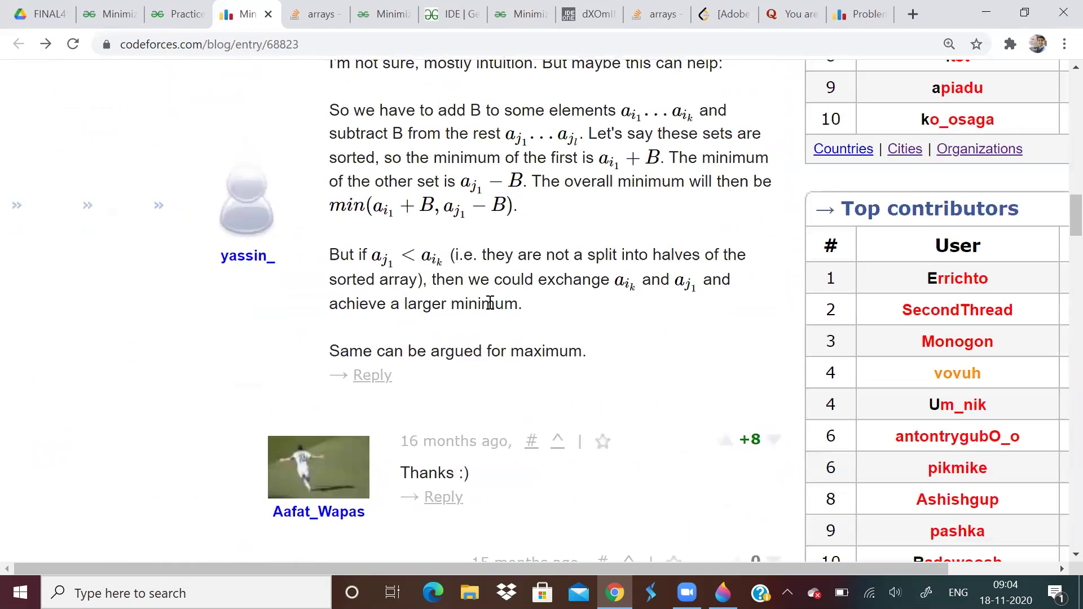
pyautogui.scroll(-2, 417, 303)
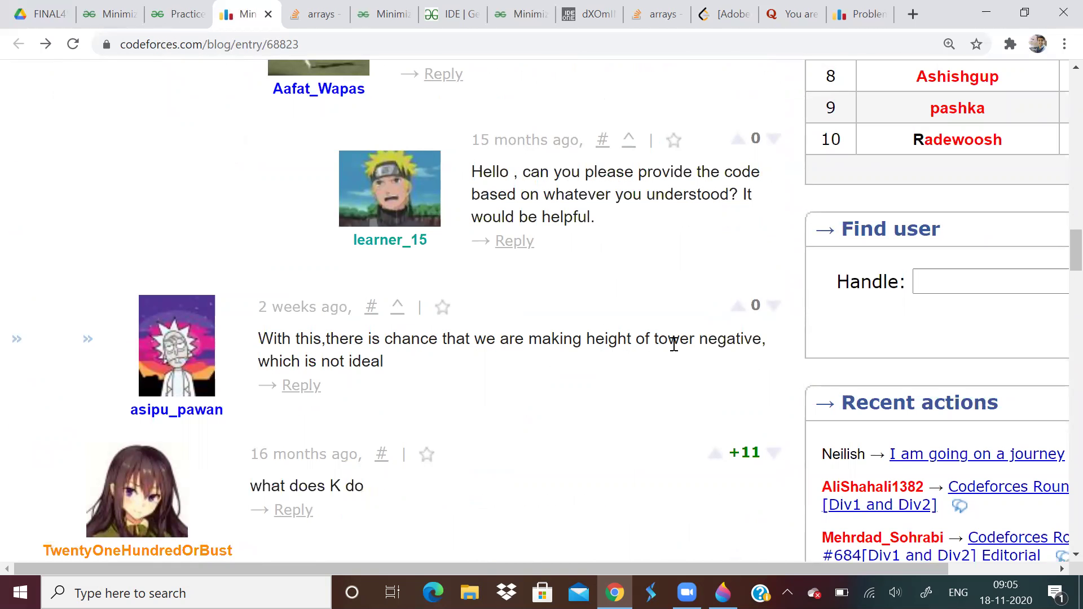
pyautogui.moveTo(391, 366); pyautogui.dragTo(327, 357)
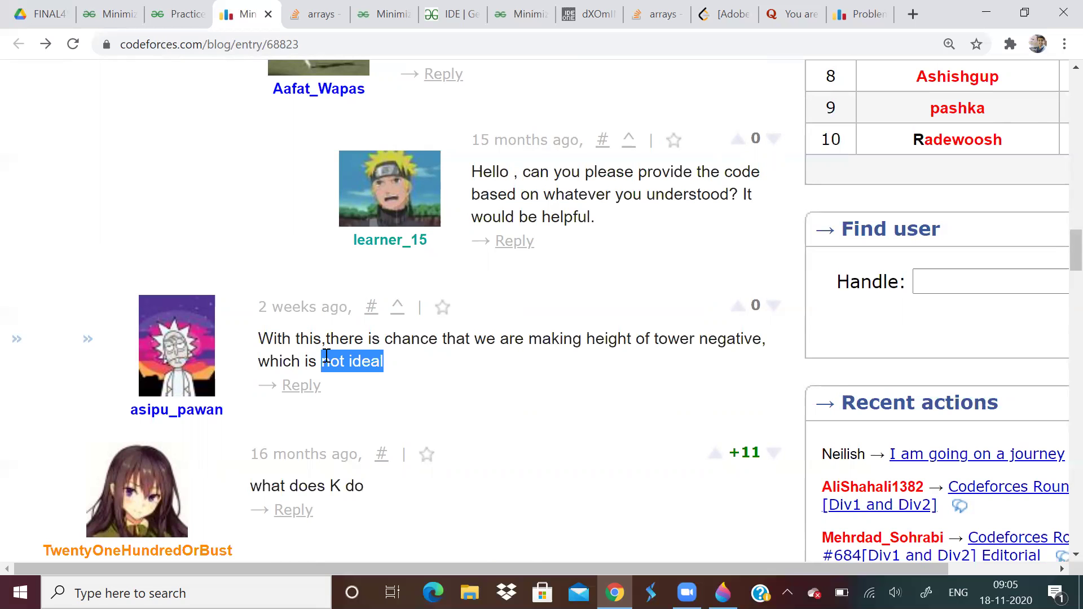
# Open the Stack Overflow question on minimum difference between heights of towers and examine the answer based on the array's average
pyautogui.click(452, 14)
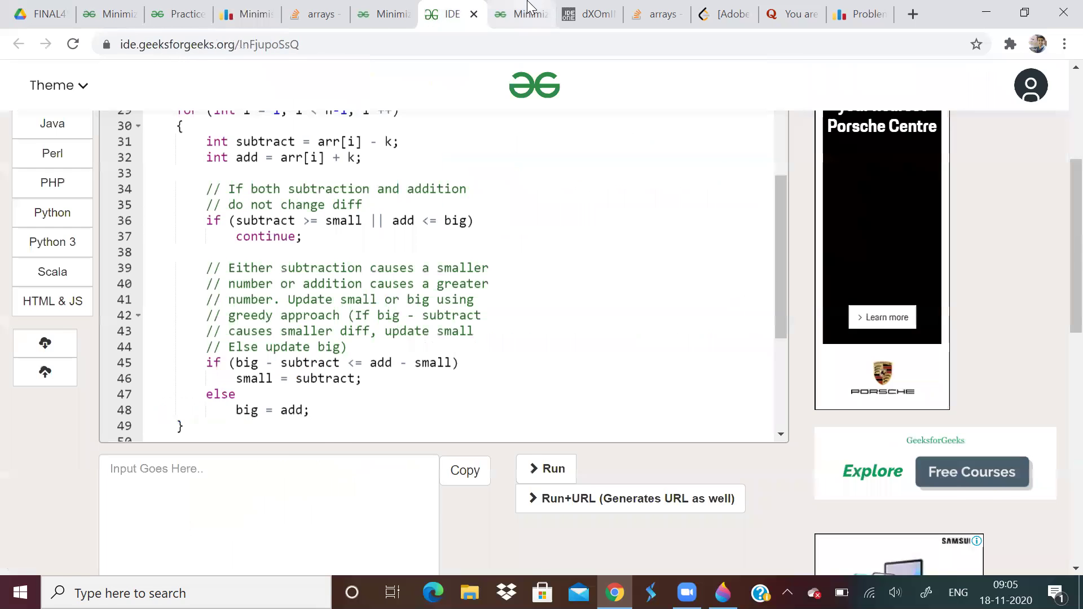
pyautogui.click(522, 14)
pyautogui.click(587, 13)
pyautogui.click(657, 14)
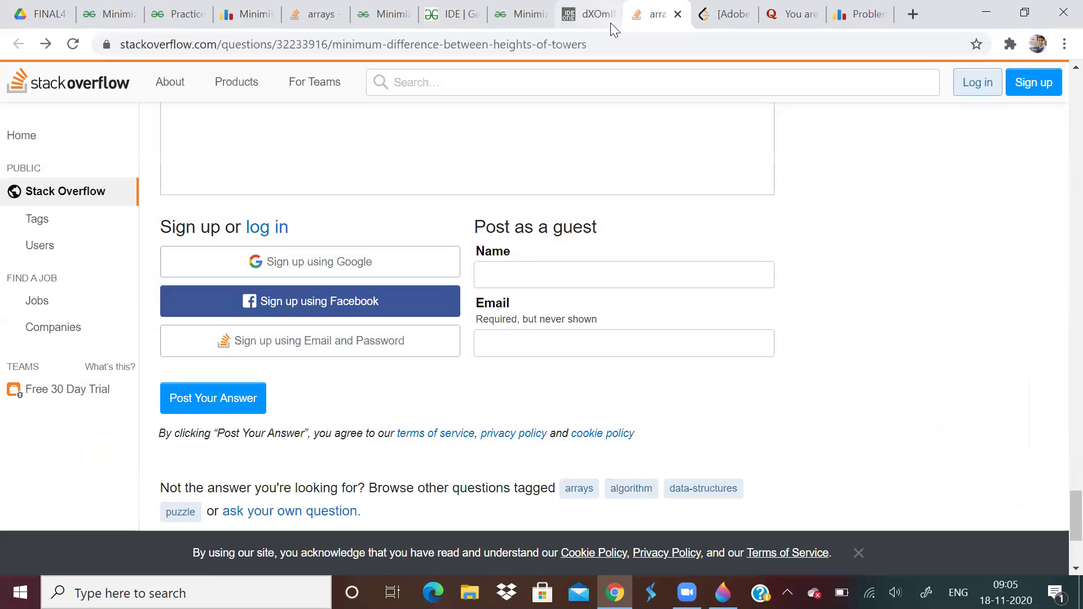
pyautogui.scroll(20, 716, 193)
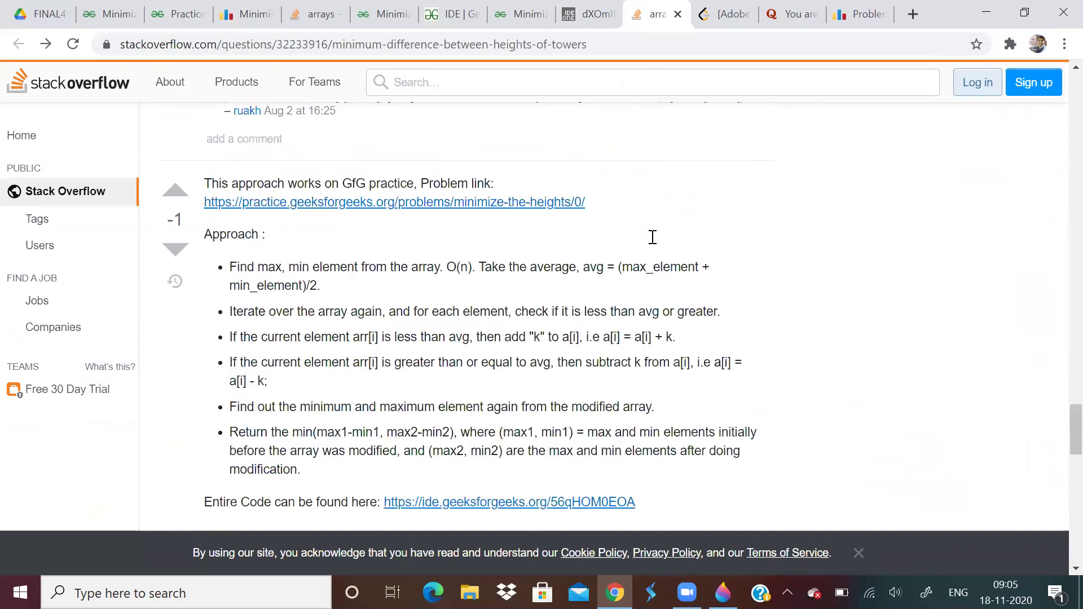
pyautogui.scroll(1, 655, 240)
pyautogui.scroll(-6, 401, 243)
pyautogui.scroll(1, 339, 248)
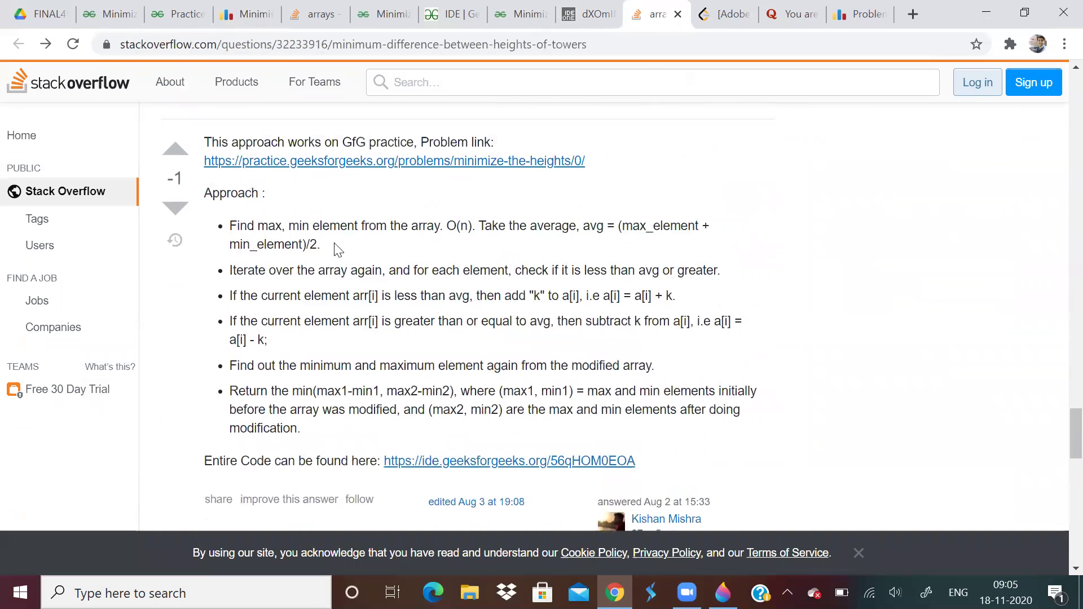
pyautogui.scroll(3, 338, 288)
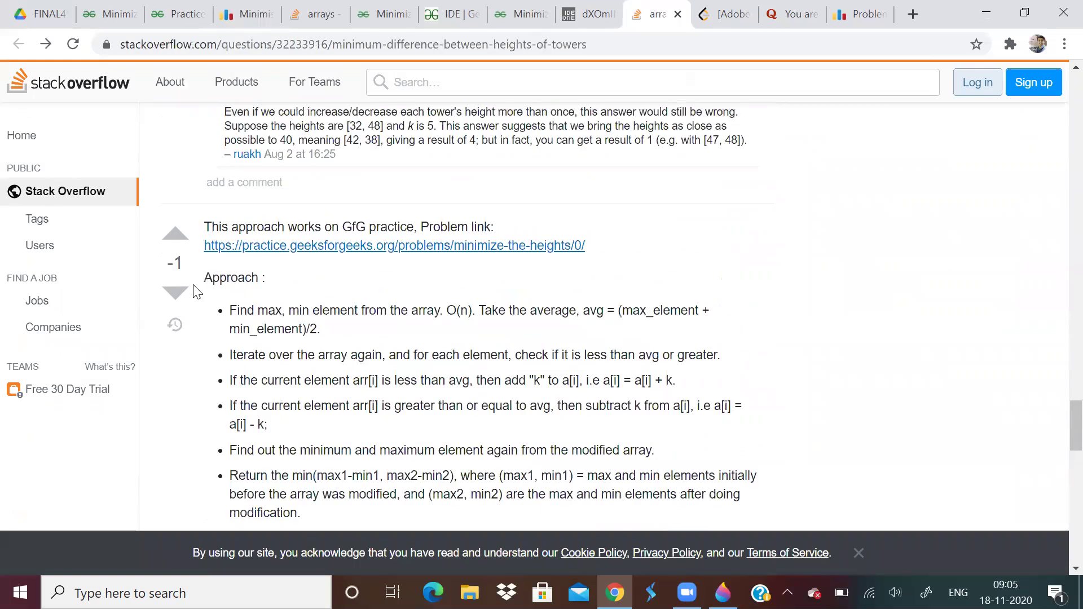
# Browse the earlier Stack Overflow answers and read the explanation in the answer scored 4
pyautogui.scroll(20, 367, 305)
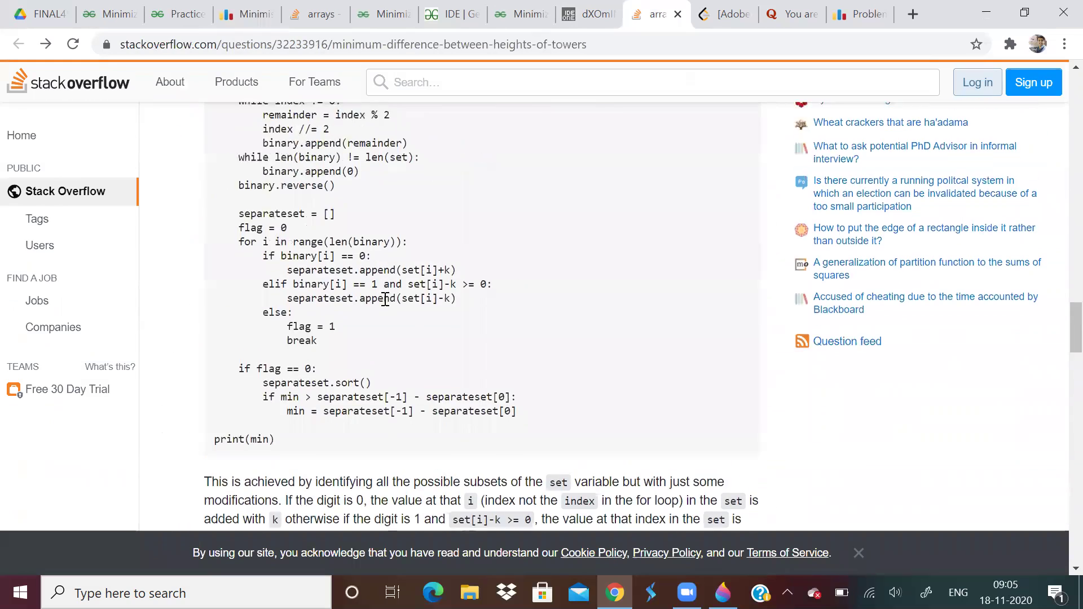
pyautogui.scroll(15, 385, 299)
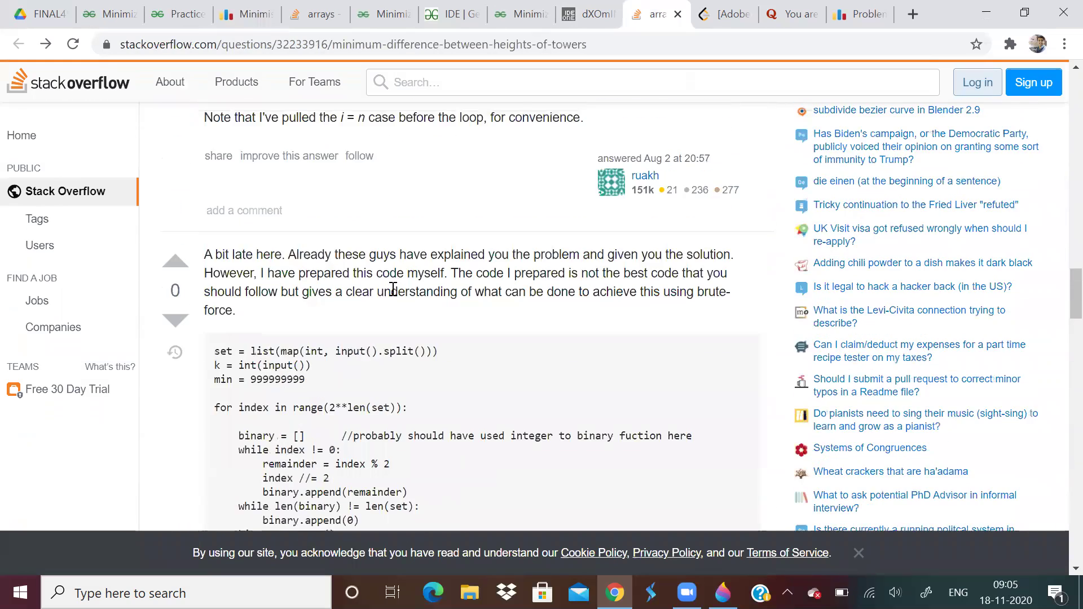
pyautogui.scroll(10, 392, 285)
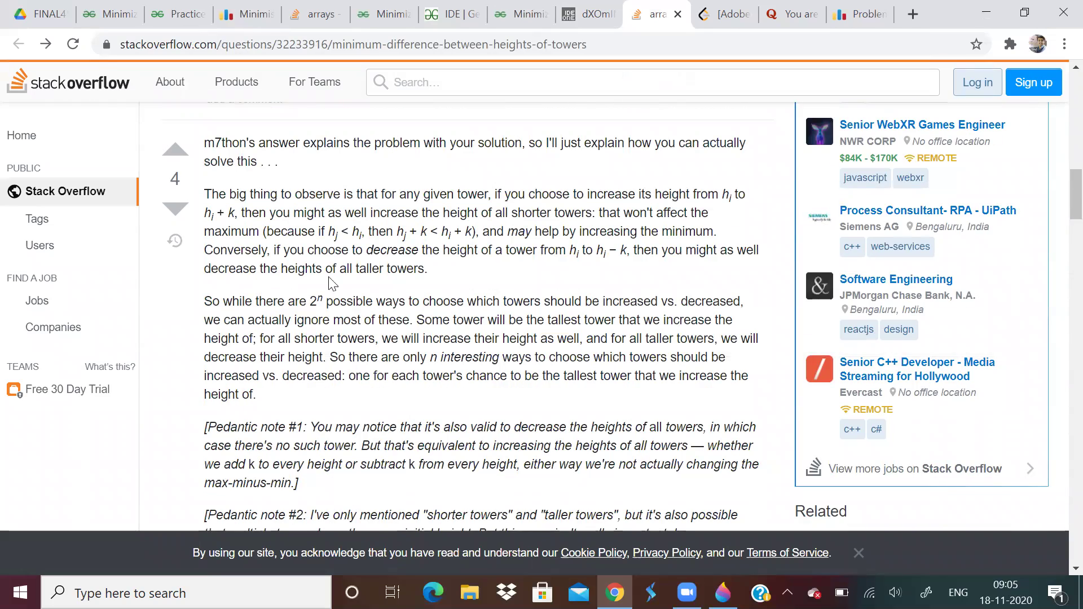
pyautogui.scroll(-4, 367, 273)
pyautogui.scroll(-3, 316, 281)
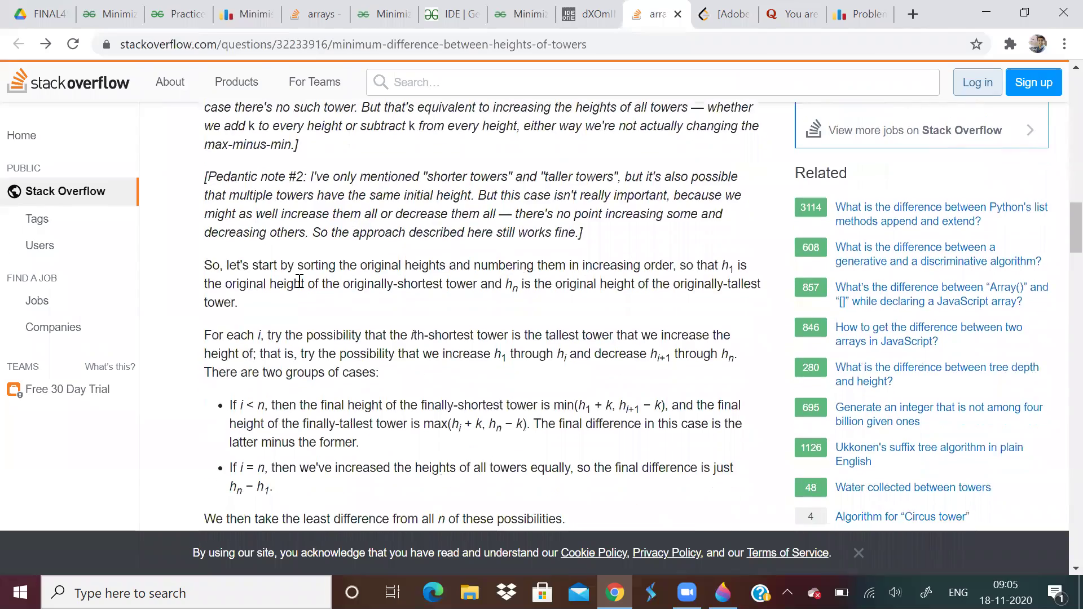
pyautogui.scroll(7, 303, 278)
pyautogui.scroll(2, 304, 278)
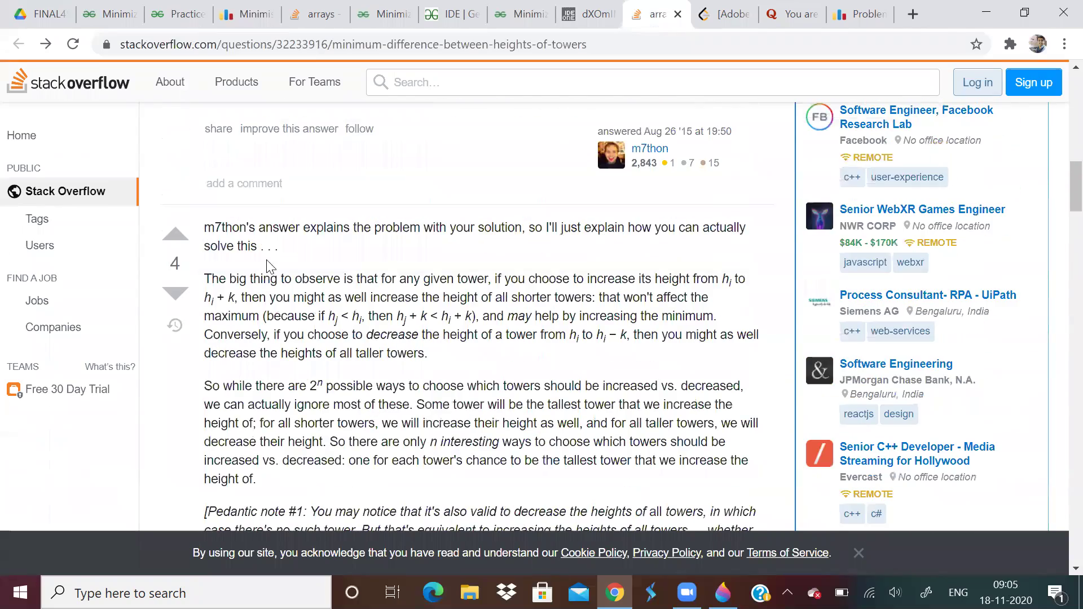
# Go to the answer's Java method and highlight "arr[i] - k" in the Math.min line
pyautogui.scroll(-13, 295, 223)
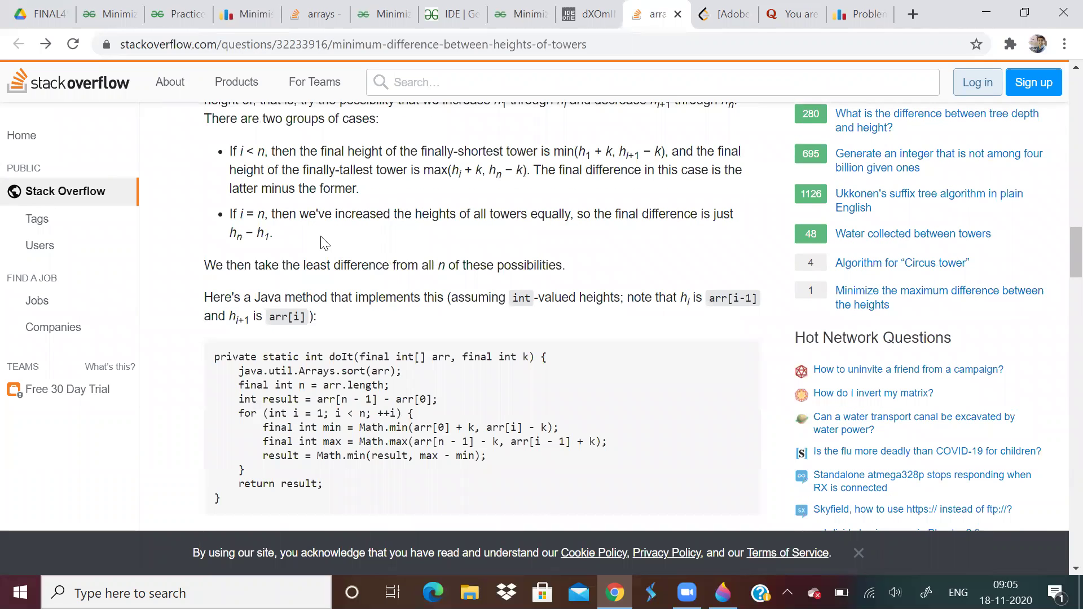
pyautogui.scroll(-4, 390, 237)
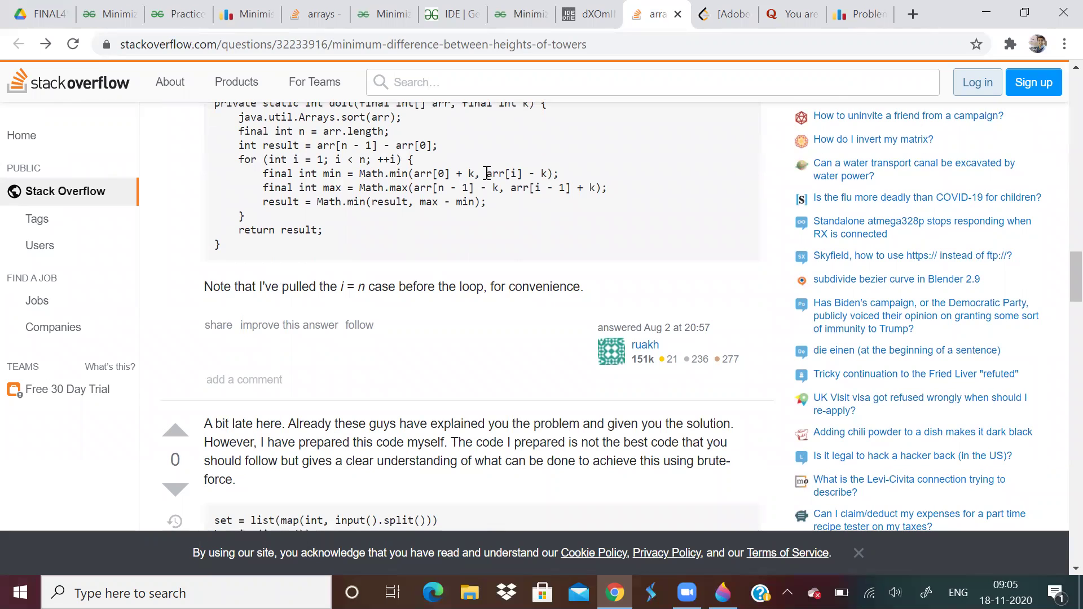
pyautogui.moveTo(488, 174); pyautogui.dragTo(548, 174)
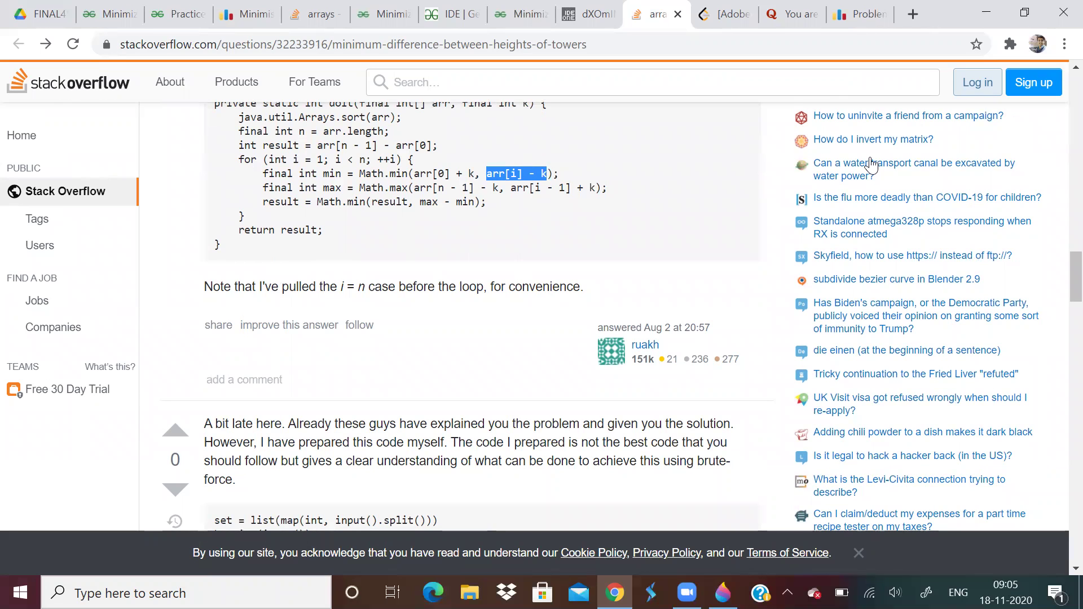
# Set the Stack Overflow page zoom to 150% and highlight "arr[i] -" in the Math.min line again
pyautogui.click(1064, 44)
pyautogui.click(1014, 200)
pyautogui.click(1014, 200)
pyautogui.click(1013, 201)
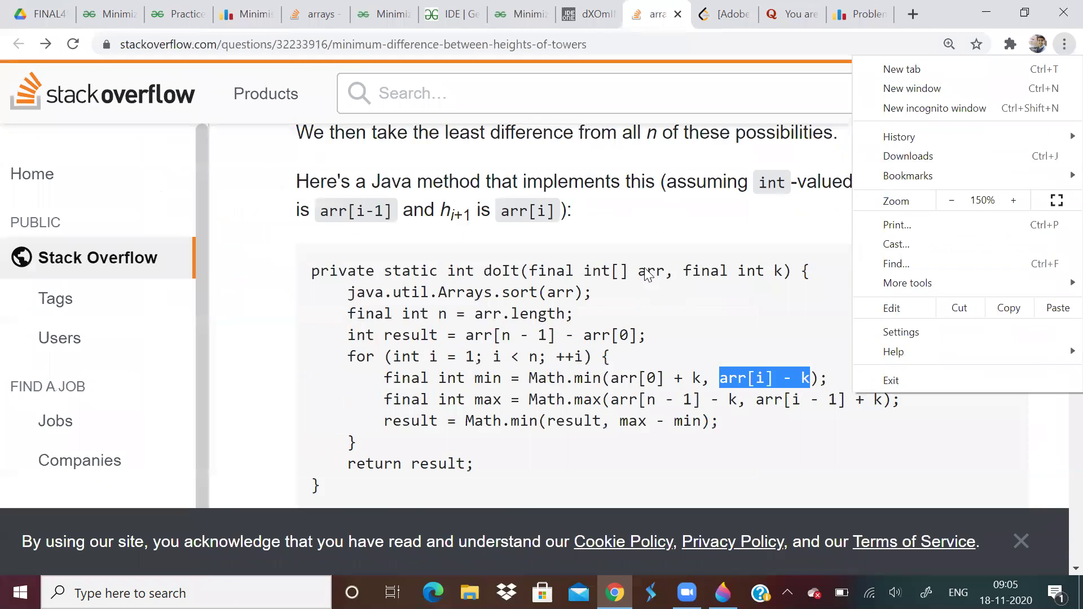
pyautogui.click(648, 275)
pyautogui.scroll(-4, 733, 269)
pyautogui.scroll(2, 728, 265)
pyautogui.click(716, 200)
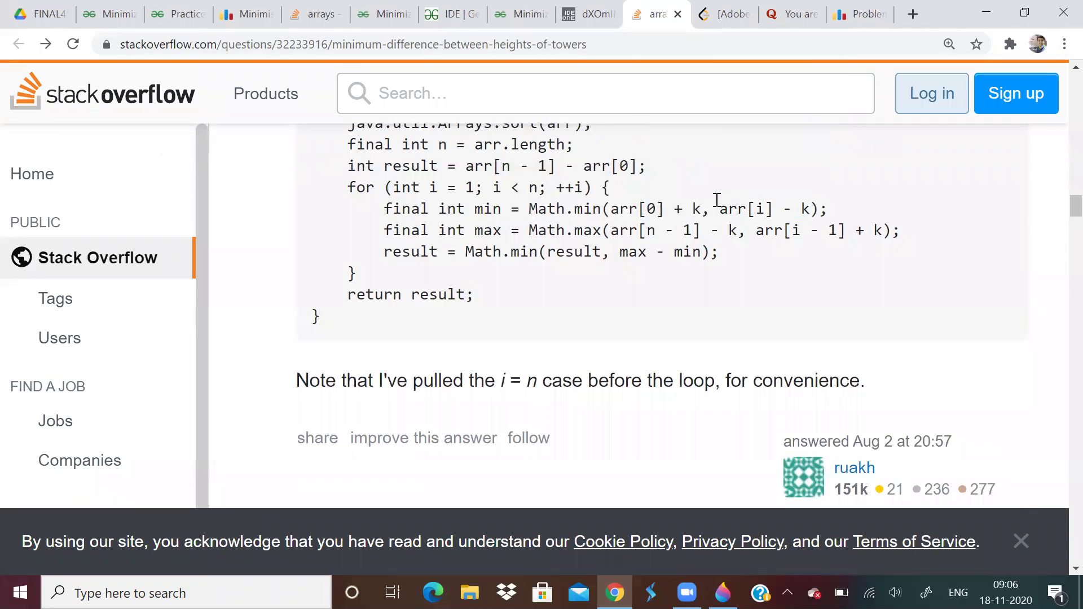
pyautogui.moveTo(717, 201); pyautogui.dragTo(804, 203)
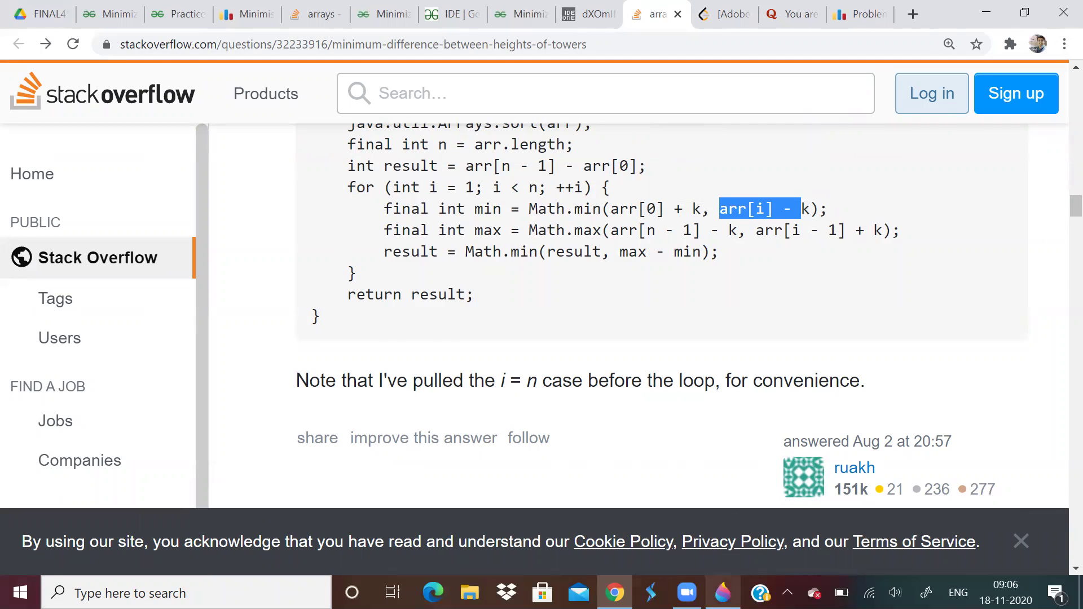
# Switch to Paint 3D and sketch a tower below the "N towers" heading with the height label 4 beside it
pyautogui.click(723, 592)
pyautogui.moveTo(647, 277)
pyautogui.mouseDown()
pyautogui.moveTo(655, 452)
pyautogui.moveTo(713, 433)
pyautogui.moveTo(715, 466)
pyautogui.mouseUp()
pyautogui.moveTo(550, 334)
pyautogui.mouseDown()
pyautogui.moveTo(580, 357)
pyautogui.moveTo(563, 432)
pyautogui.mouseUp()
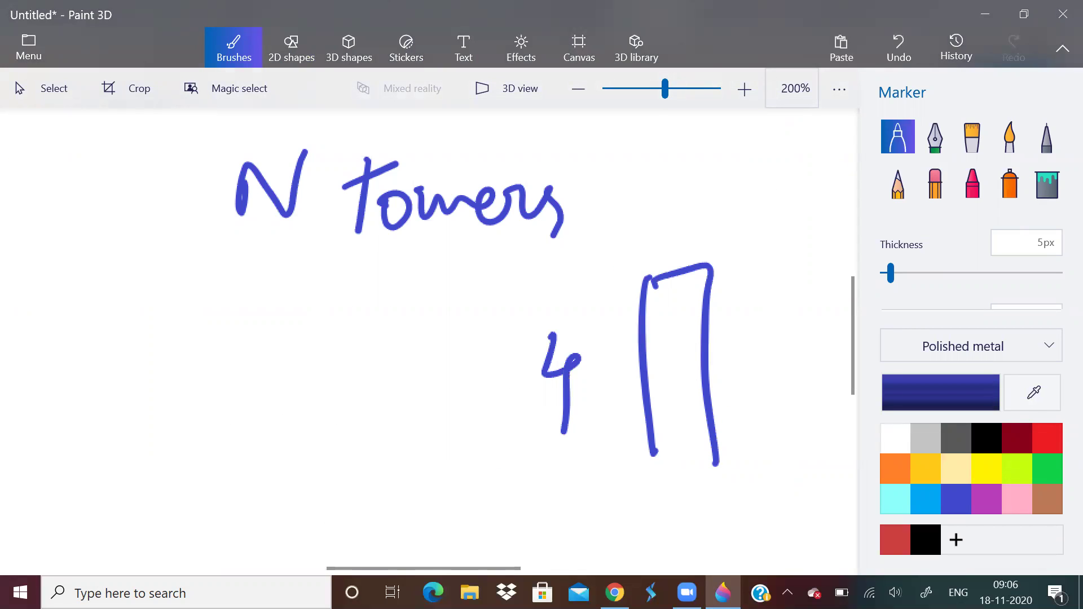
# Write "K=6" above the tower and draw a long downward arrow along its side, reaching past its base
pyautogui.moveTo(725, 153)
pyautogui.mouseDown()
pyautogui.moveTo(727, 209)
pyautogui.moveTo(762, 198)
pyautogui.moveTo(724, 169)
pyautogui.moveTo(781, 172)
pyautogui.mouseUp()
pyautogui.moveTo(774, 183); pyautogui.dragTo(788, 186)
pyautogui.moveTo(824, 139); pyautogui.dragTo(814, 180)
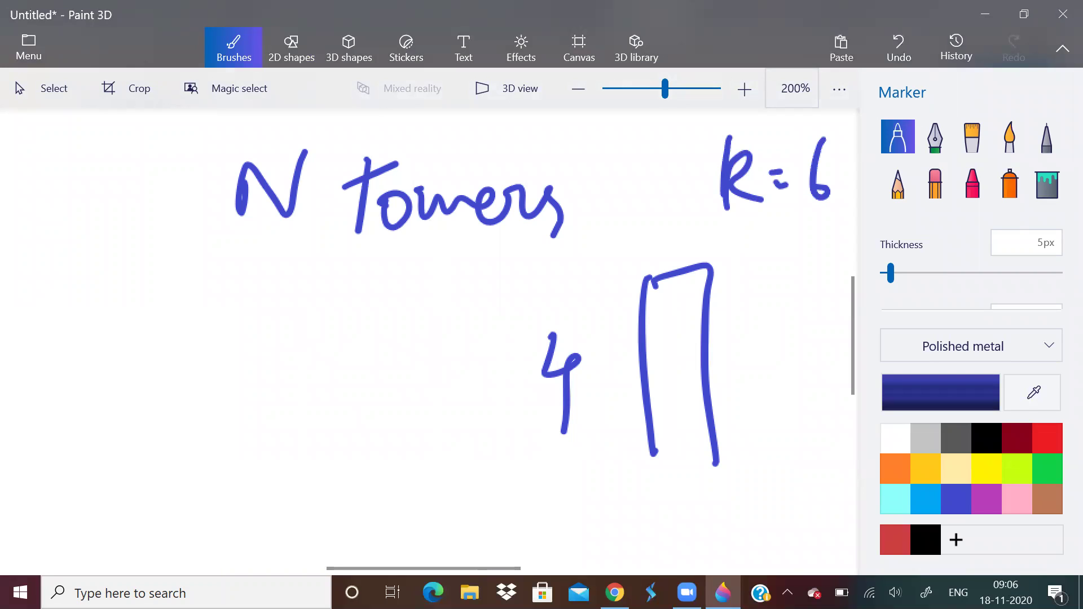
pyautogui.moveTo(736, 242); pyautogui.dragTo(746, 524)
pyautogui.moveTo(729, 510)
pyautogui.mouseDown()
pyautogui.moveTo(746, 529)
pyautogui.moveTo(772, 481)
pyautogui.mouseUp()
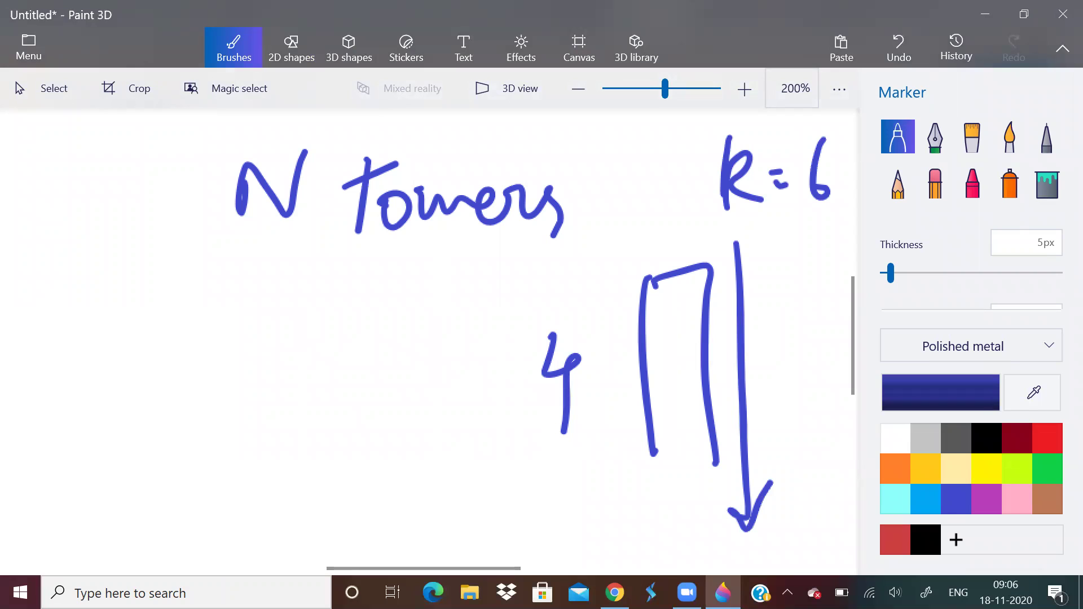
# Handwrite "4-6 <0" beside the tower's height label and draw a cross mark beneath it
pyautogui.moveTo(339, 310); pyautogui.dragTo(355, 361)
pyautogui.moveTo(364, 353); pyautogui.dragTo(368, 402)
pyautogui.moveTo(389, 366); pyautogui.dragTo(382, 377)
pyautogui.moveTo(426, 311)
pyautogui.mouseDown()
pyautogui.moveTo(417, 369)
pyautogui.moveTo(420, 358)
pyautogui.mouseUp()
pyautogui.moveTo(475, 291)
pyautogui.mouseDown()
pyautogui.moveTo(459, 324)
pyautogui.moveTo(525, 290)
pyautogui.mouseUp()
pyautogui.moveTo(405, 411)
pyautogui.mouseDown()
pyautogui.moveTo(477, 444)
pyautogui.moveTo(431, 511)
pyautogui.mouseUp()
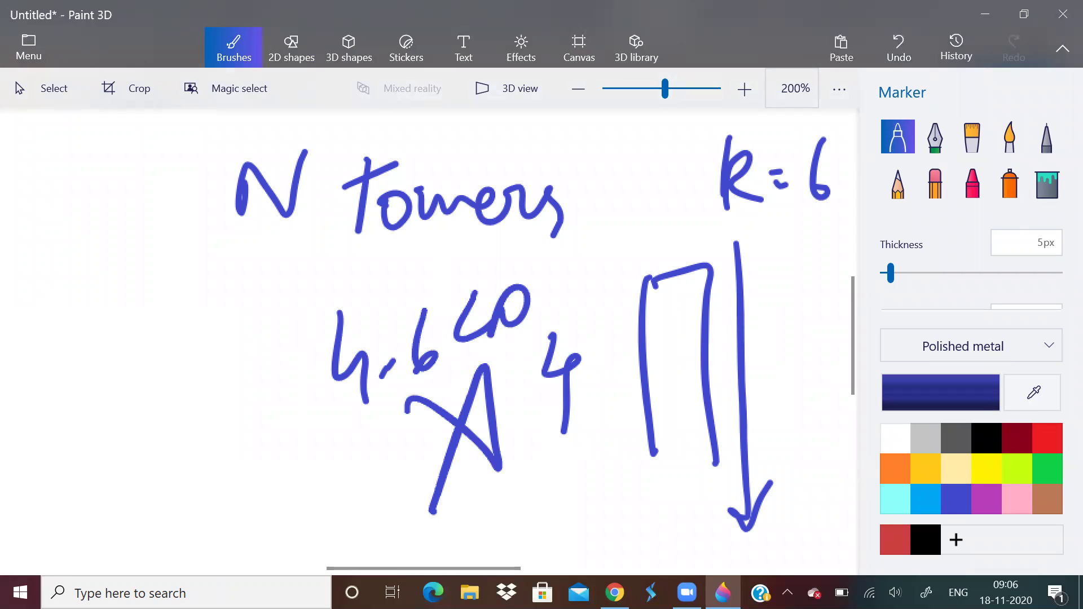
# Handwrite "<0" with ">0" beneath it beside the subtraction, and draw a thick diagonal line from there up to the 4
pyautogui.moveTo(179, 328)
pyautogui.mouseDown()
pyautogui.moveTo(149, 395)
pyautogui.moveTo(212, 407)
pyautogui.mouseUp()
pyautogui.moveTo(220, 343); pyautogui.dragTo(247, 330)
pyautogui.moveTo(202, 366); pyautogui.dragTo(236, 314)
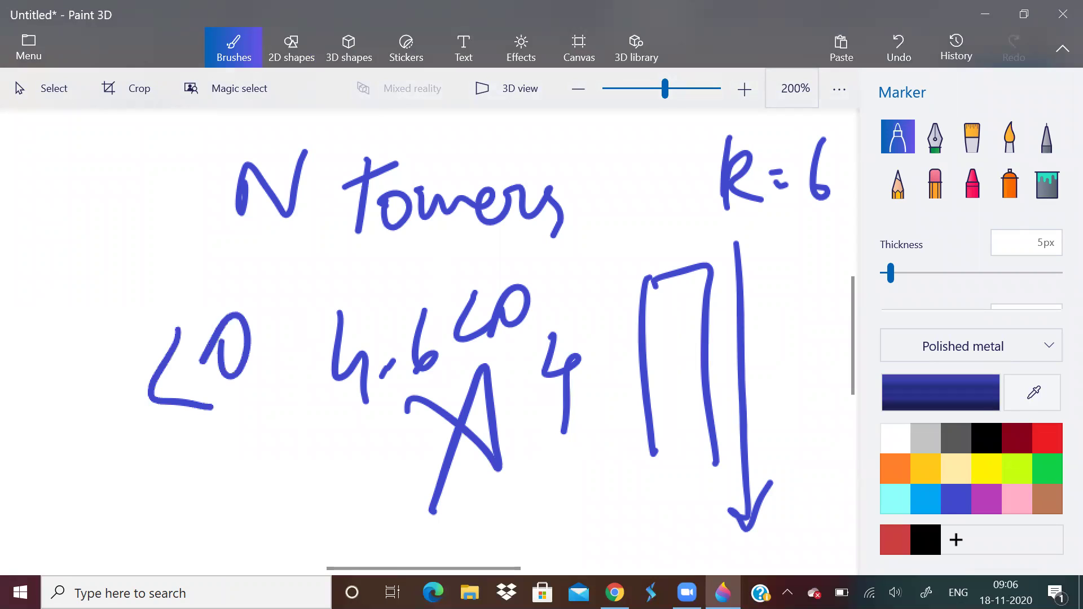
pyautogui.moveTo(141, 457)
pyautogui.mouseDown()
pyautogui.moveTo(208, 459)
pyautogui.moveTo(180, 547)
pyautogui.mouseUp()
pyautogui.moveTo(232, 446)
pyautogui.mouseDown()
pyautogui.moveTo(272, 437)
pyautogui.moveTo(230, 448)
pyautogui.mouseUp()
pyautogui.moveTo(210, 508); pyautogui.dragTo(219, 500)
pyautogui.click(224, 514)
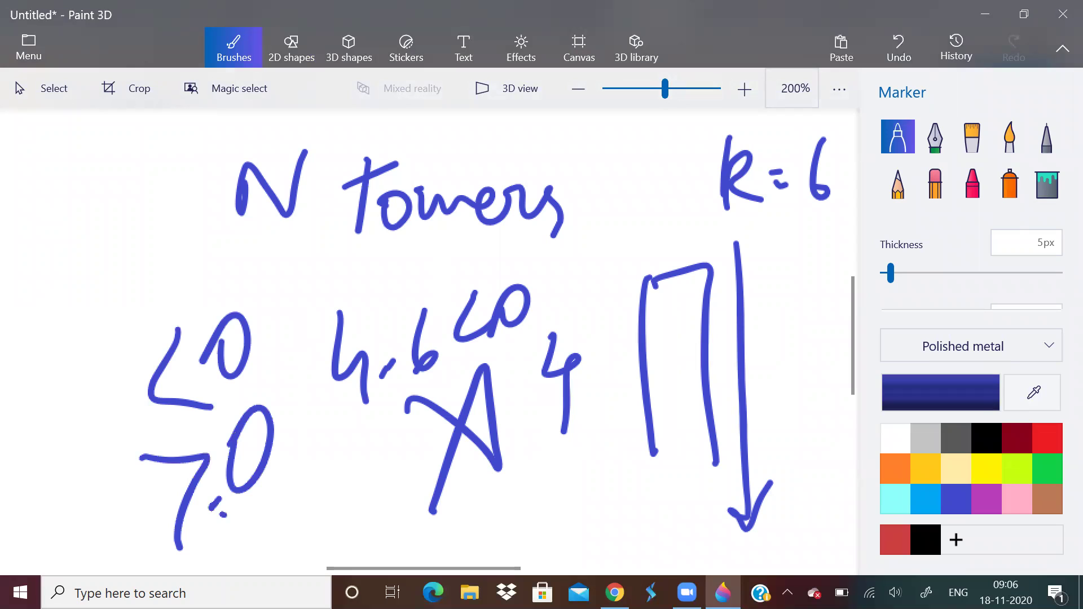
pyautogui.moveTo(242, 546); pyautogui.dragTo(368, 397)
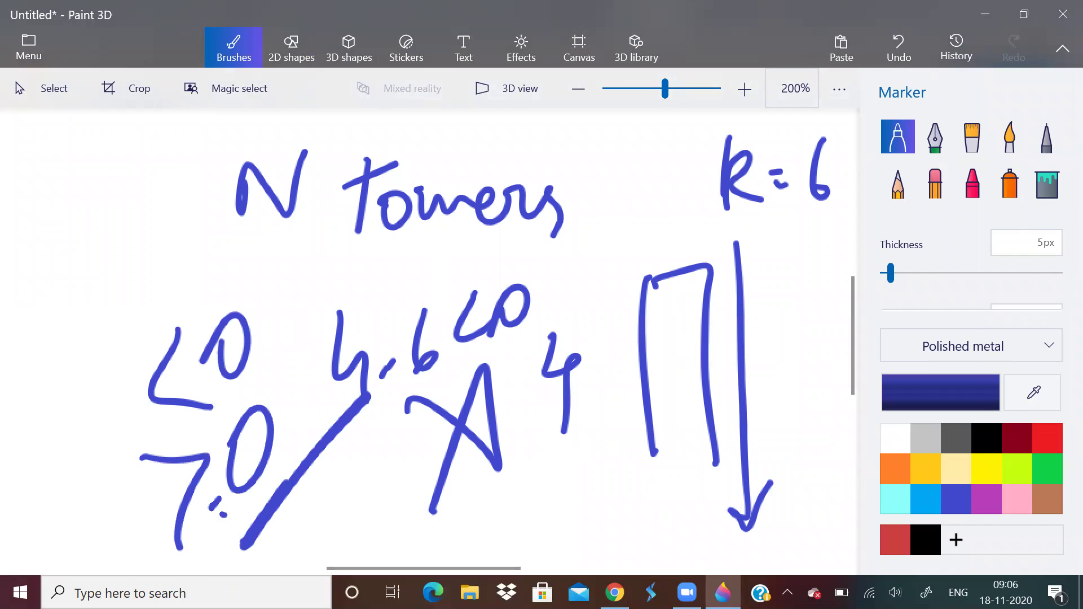
# Switch back to Chrome, glance through the GeeksforGeeks article comments and the submitted solution, and return to the problem statement
pyautogui.hotkey('alt', 'Tab')
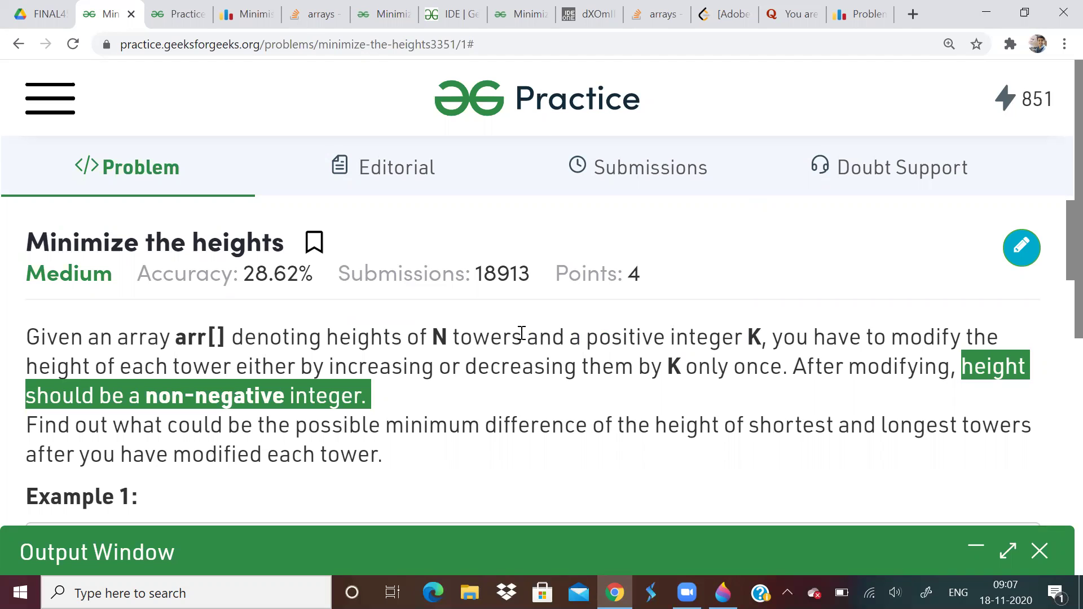
pyautogui.click(384, 14)
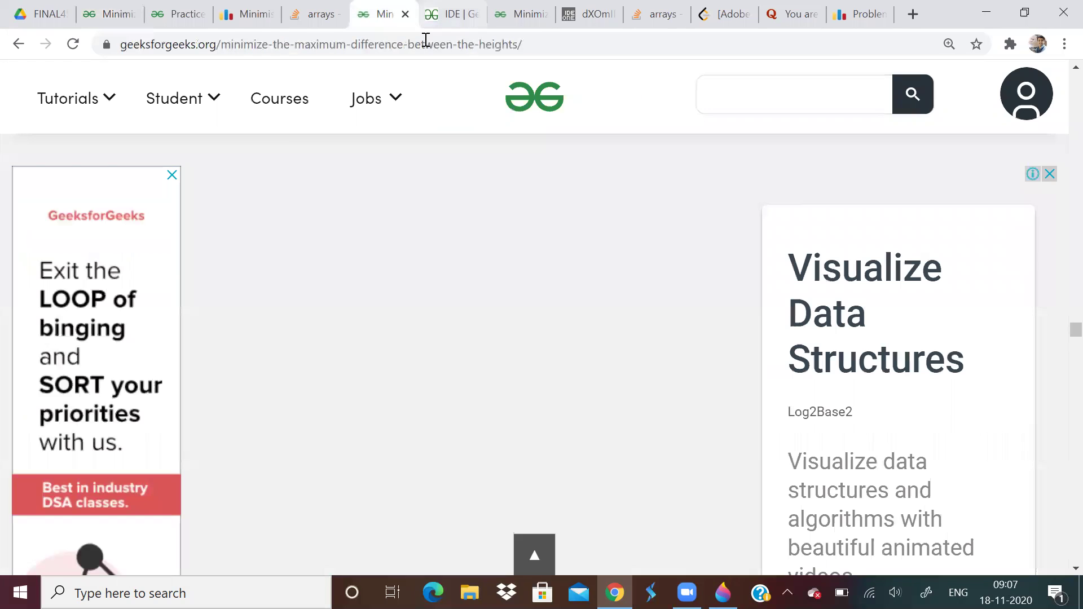
pyautogui.scroll(-4, 551, 235)
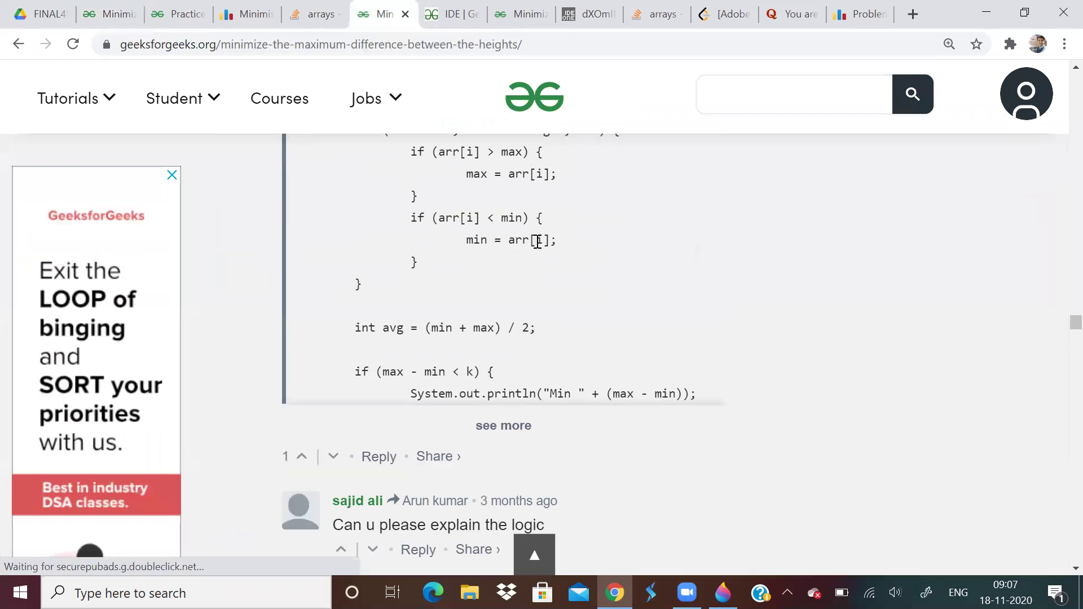
pyautogui.click(542, 12)
pyautogui.click(177, 14)
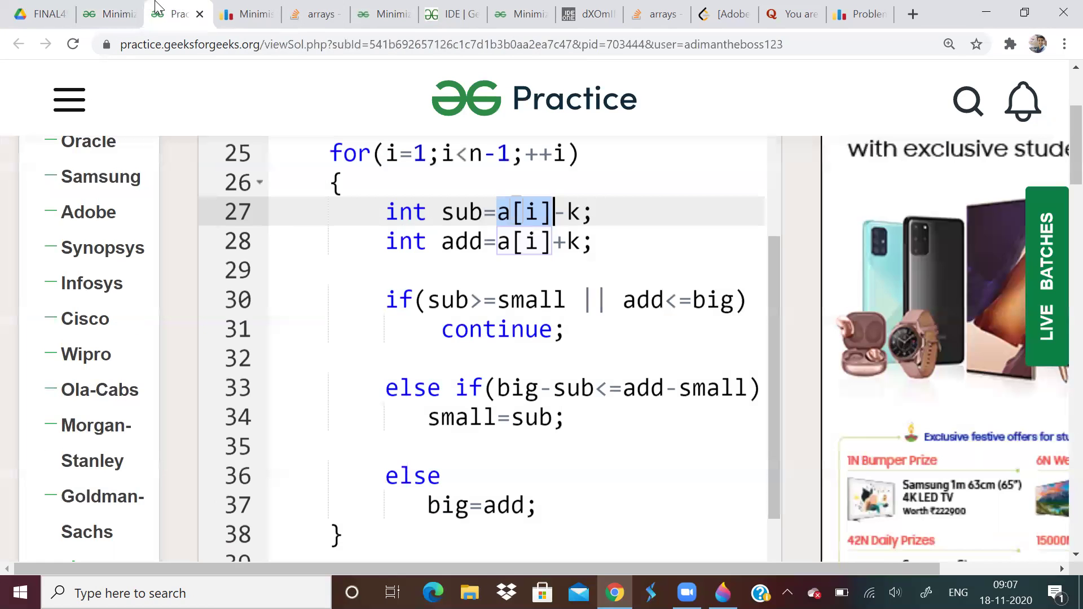
pyautogui.click(137, 9)
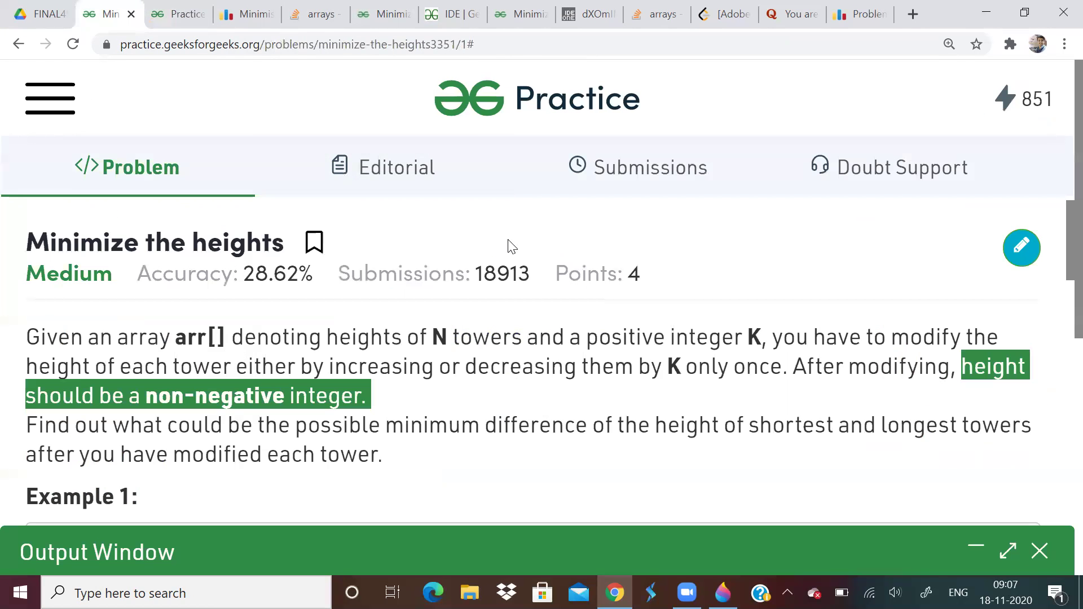